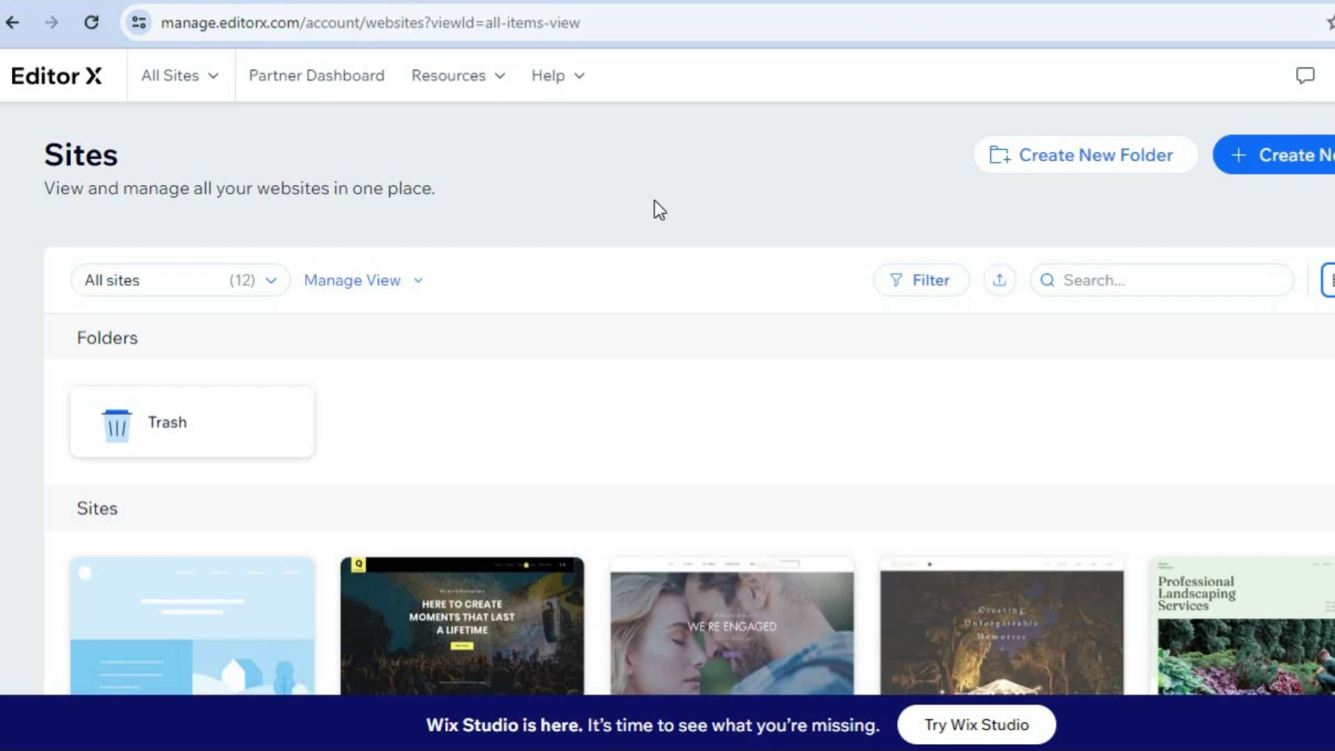
Start creating a new site on Wix Editor and choose to set it up without AI.
click(1277, 162)
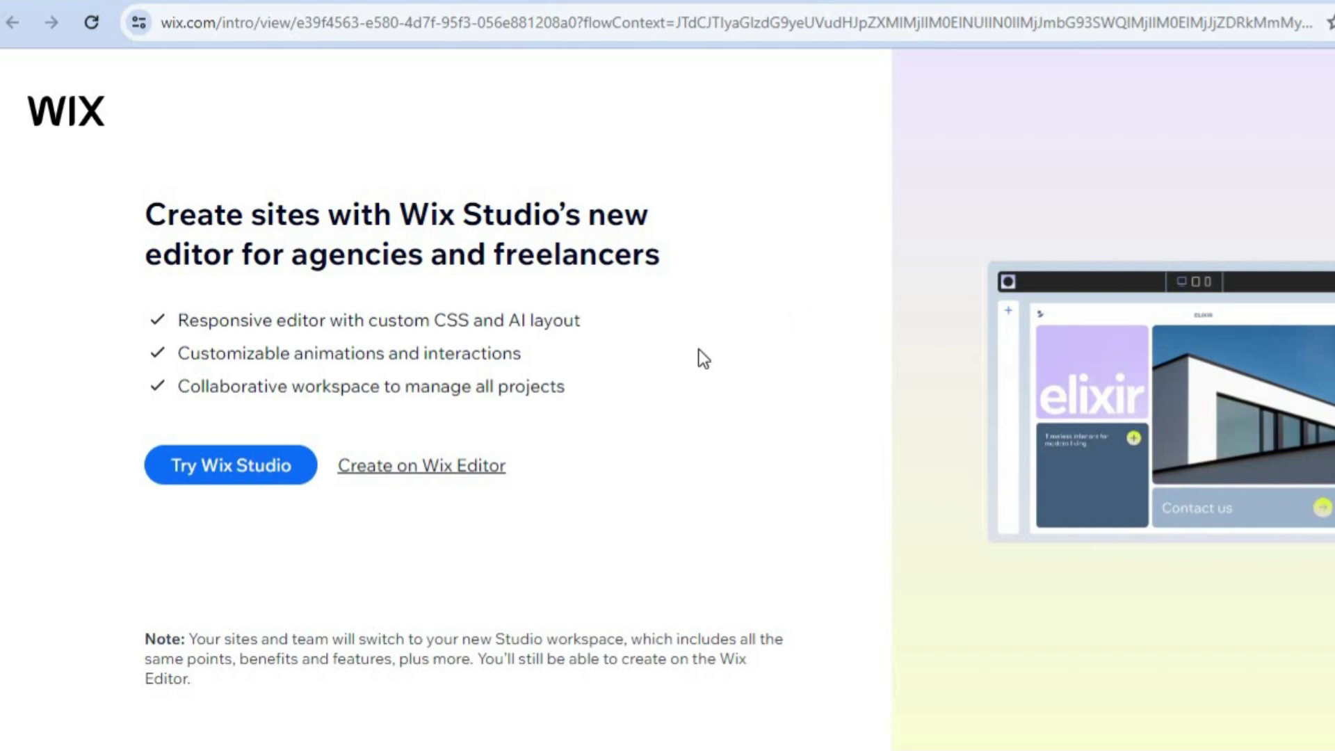
click(453, 476)
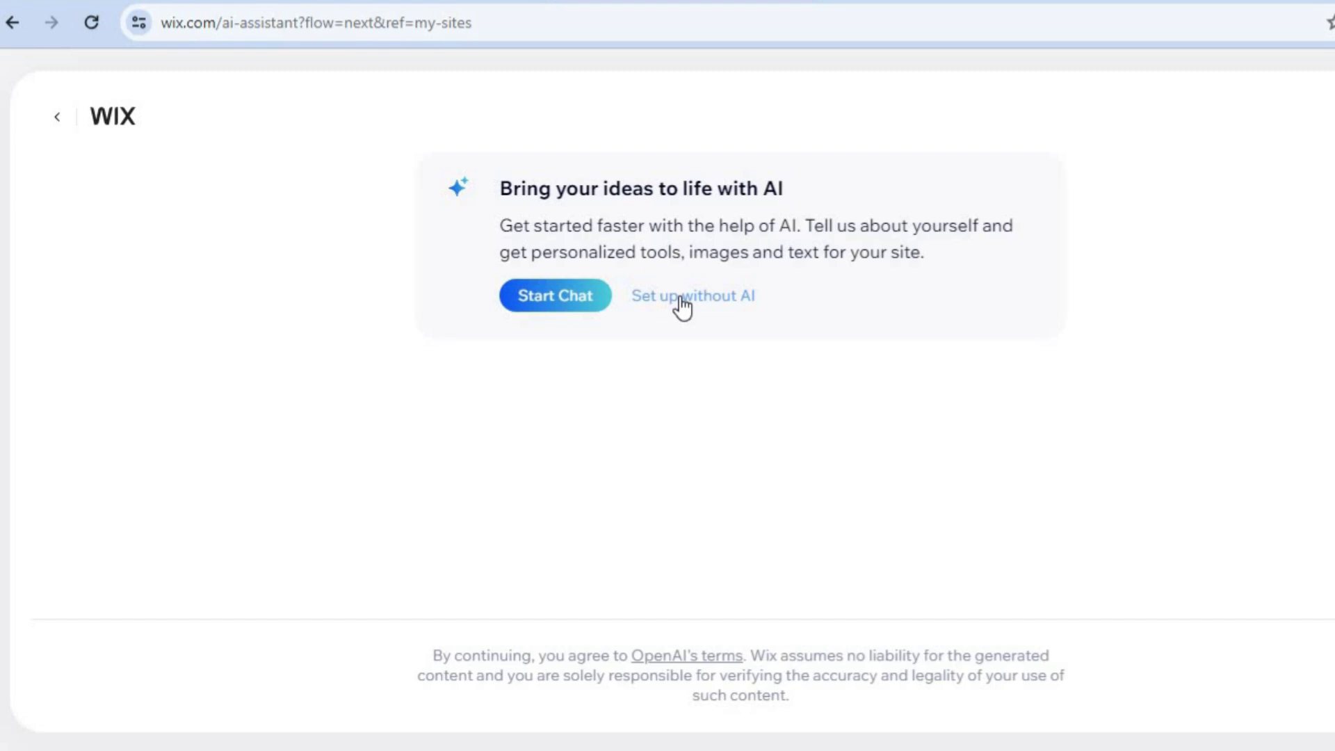
click(682, 307)
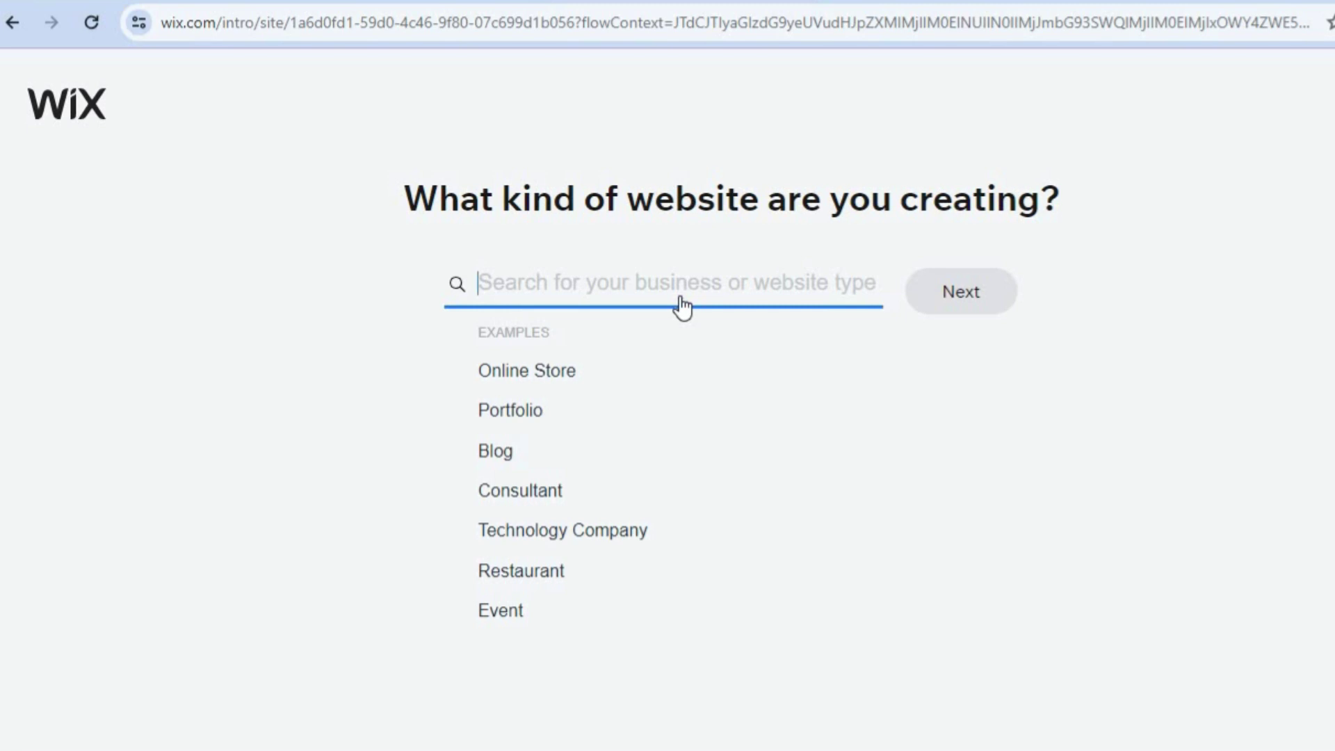
Set the website type to Personal Blog and name the website "test".
text(bl)
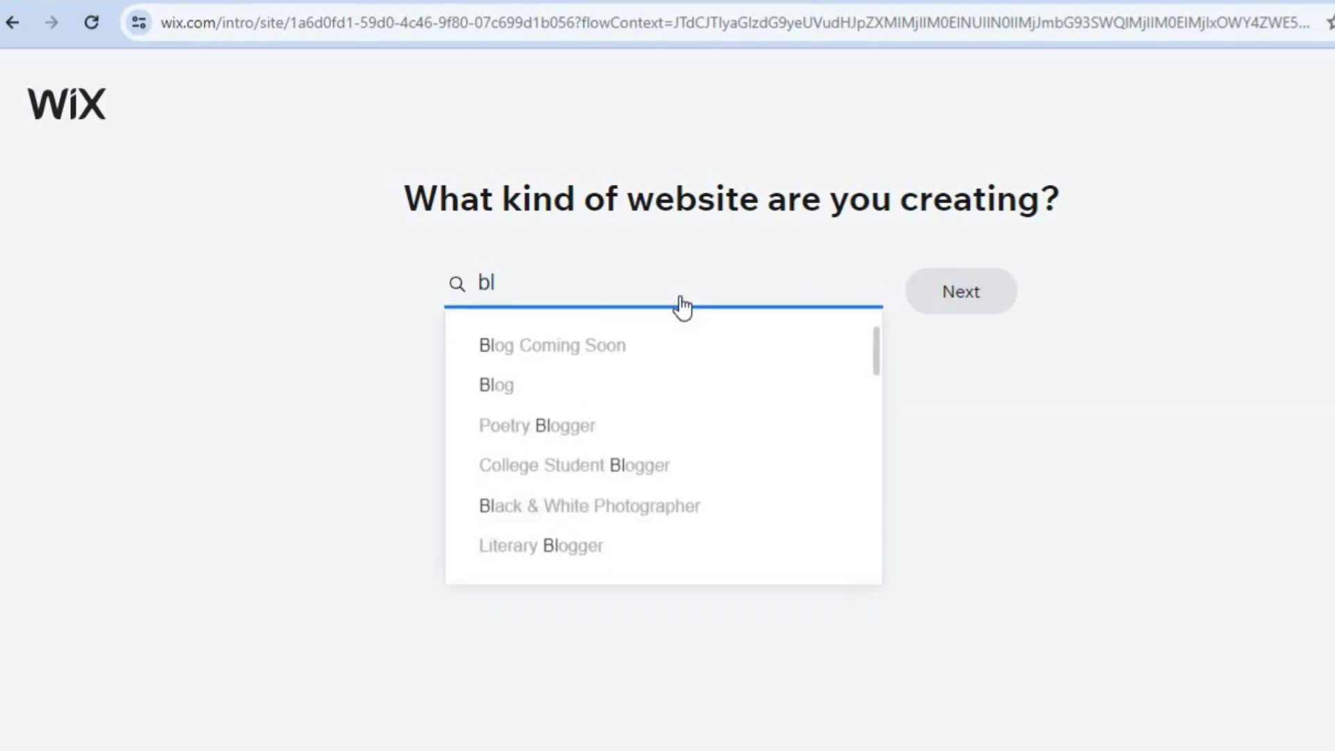
text(og)
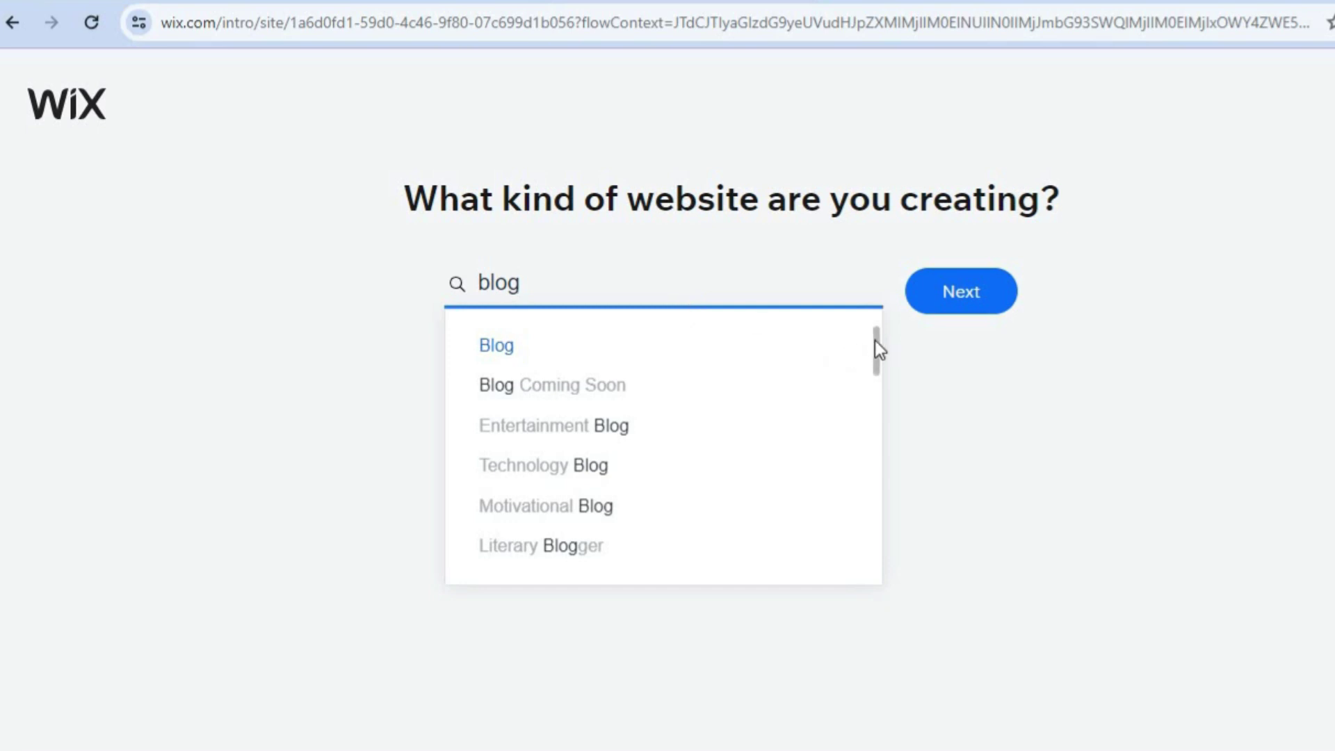
drag(875, 348, 876, 372)
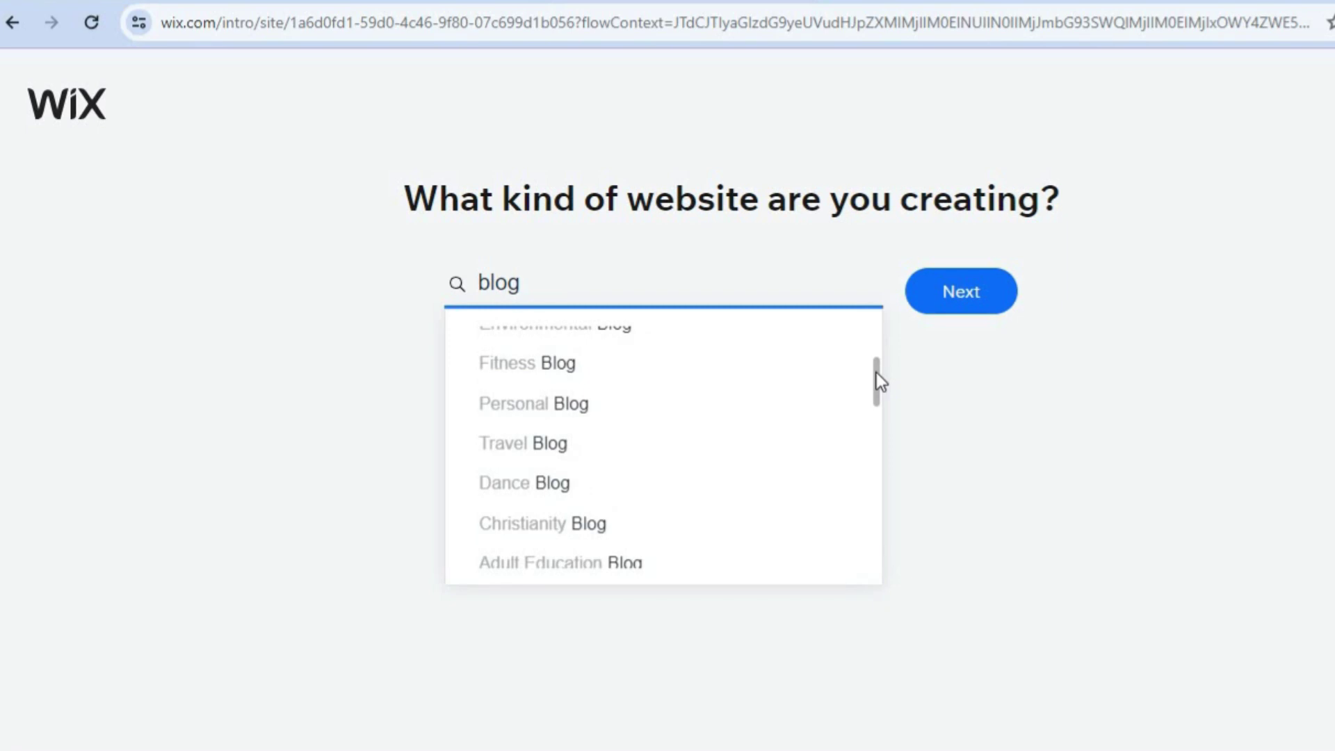
click(511, 404)
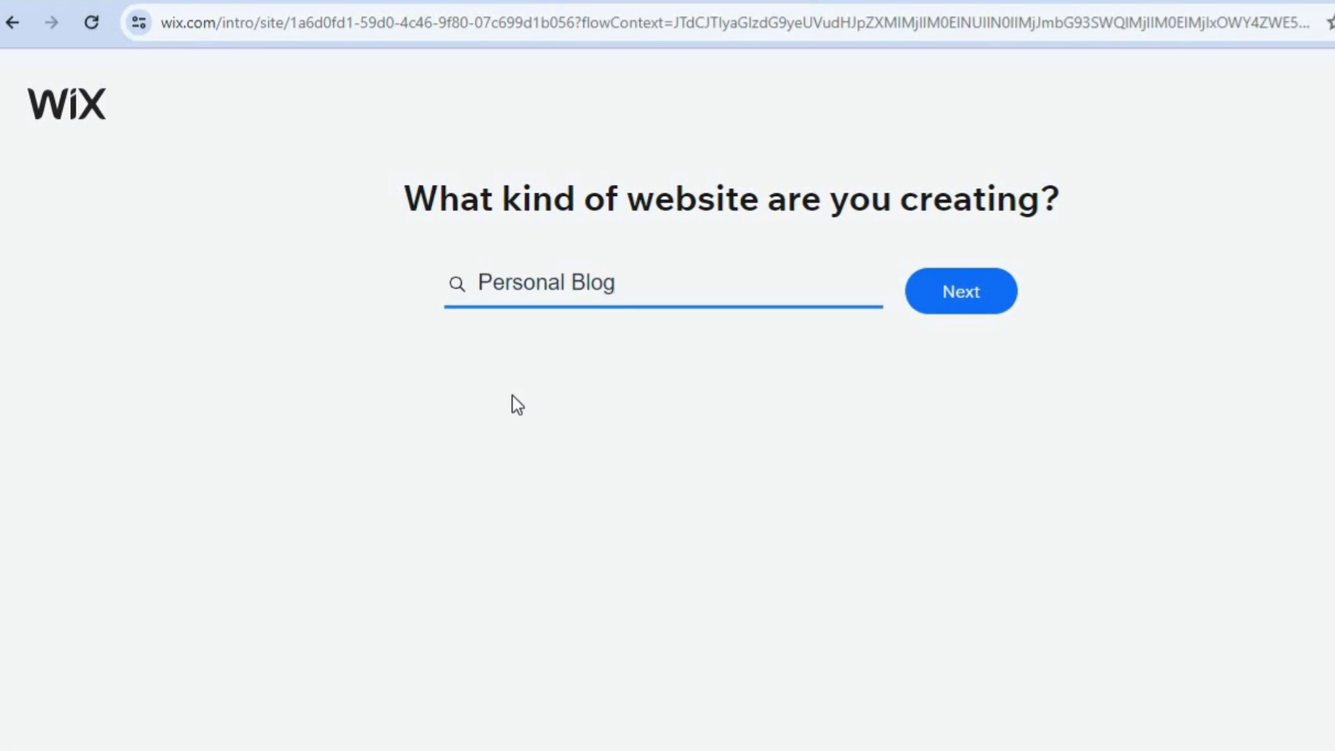
click(965, 296)
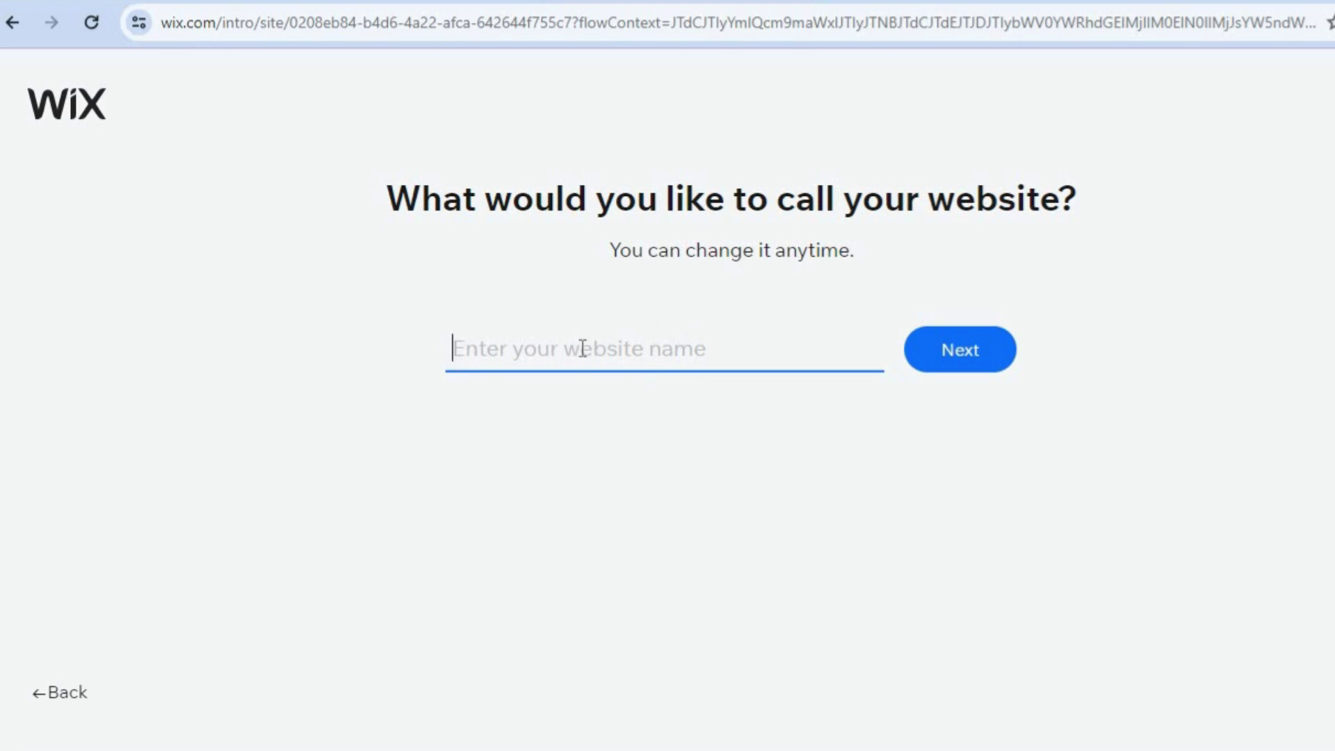
text(test)
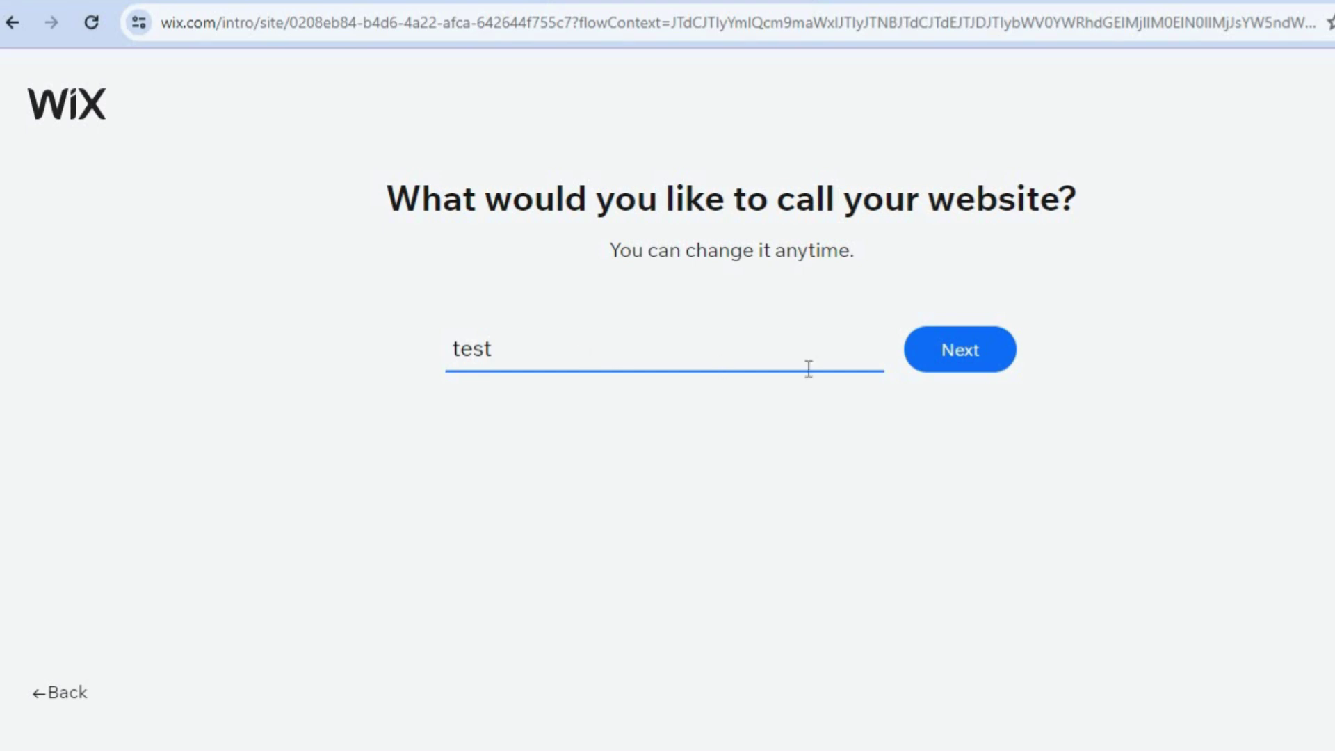
click(999, 348)
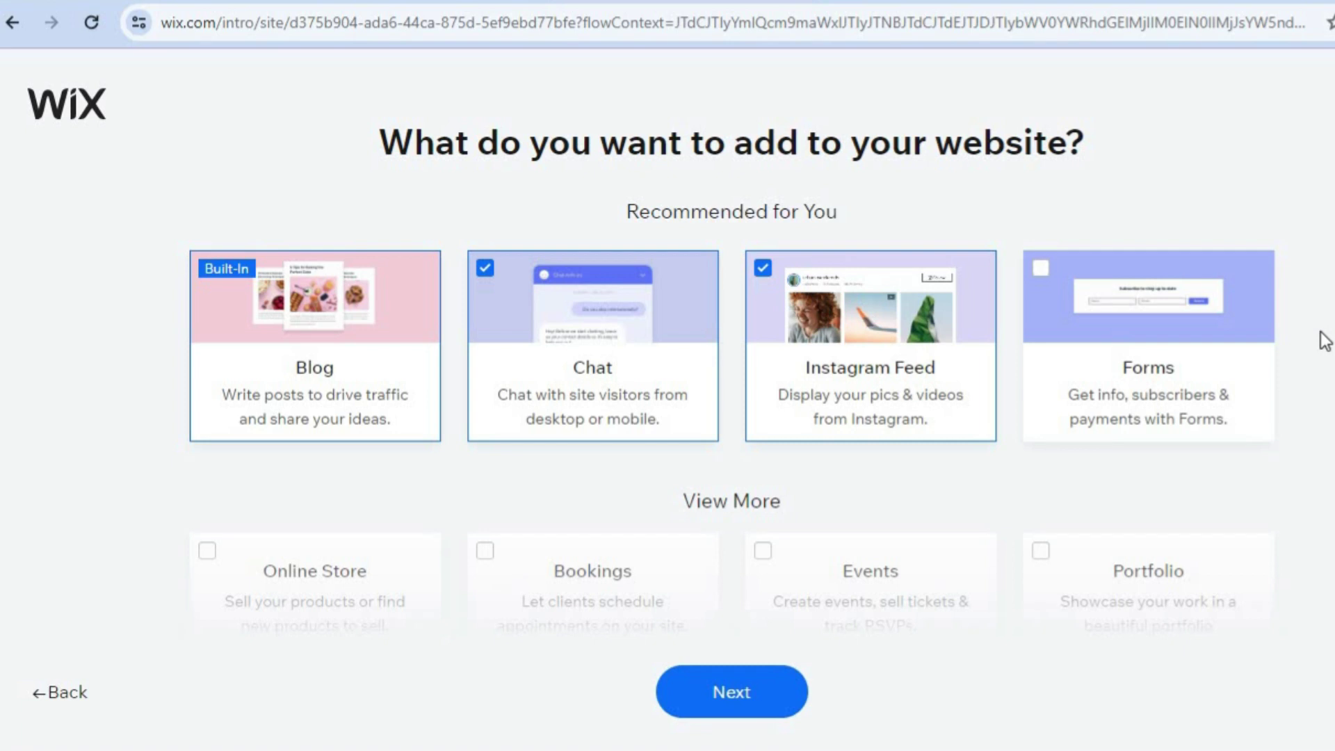
Keep Blog, Chat and Instagram Feed as the site's features and continue the setup.
mouse_move(316, 369)
click(763, 270)
click(762, 273)
scroll(1329, 311, down, 4)
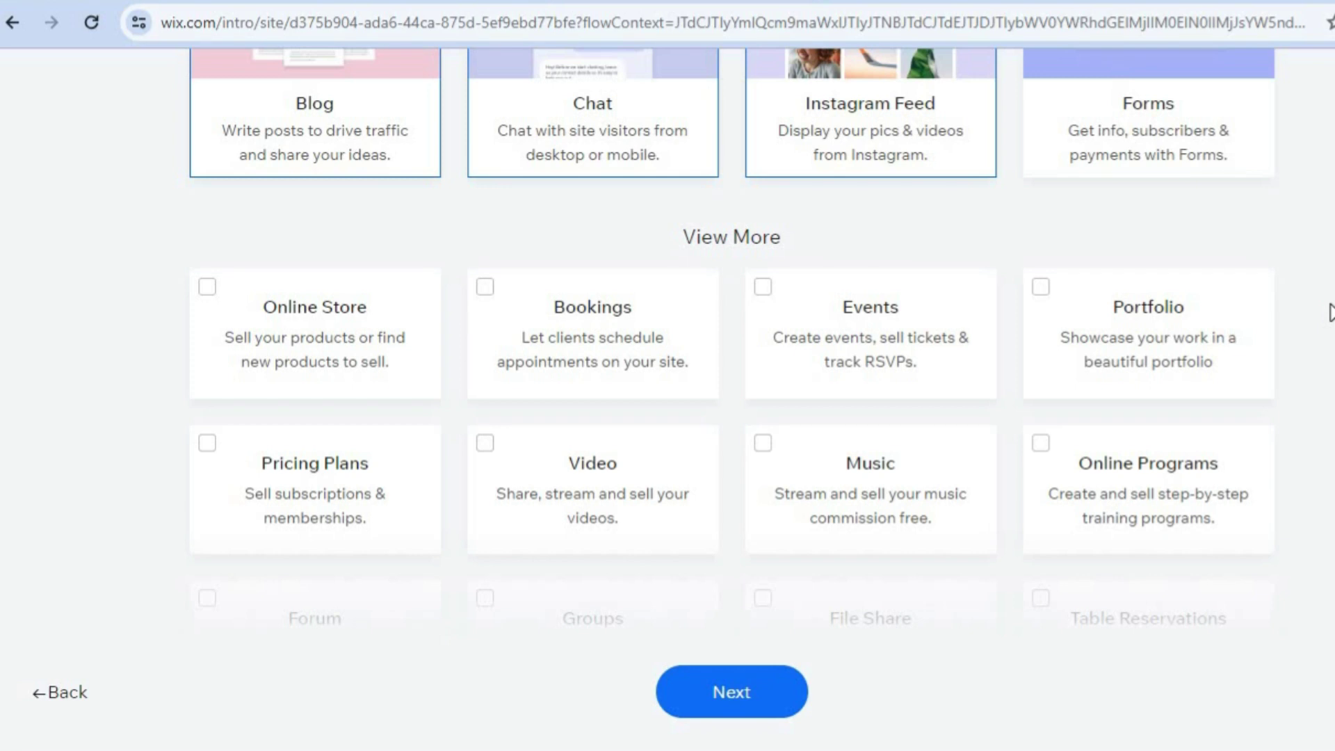
scroll(1329, 311, down, 1)
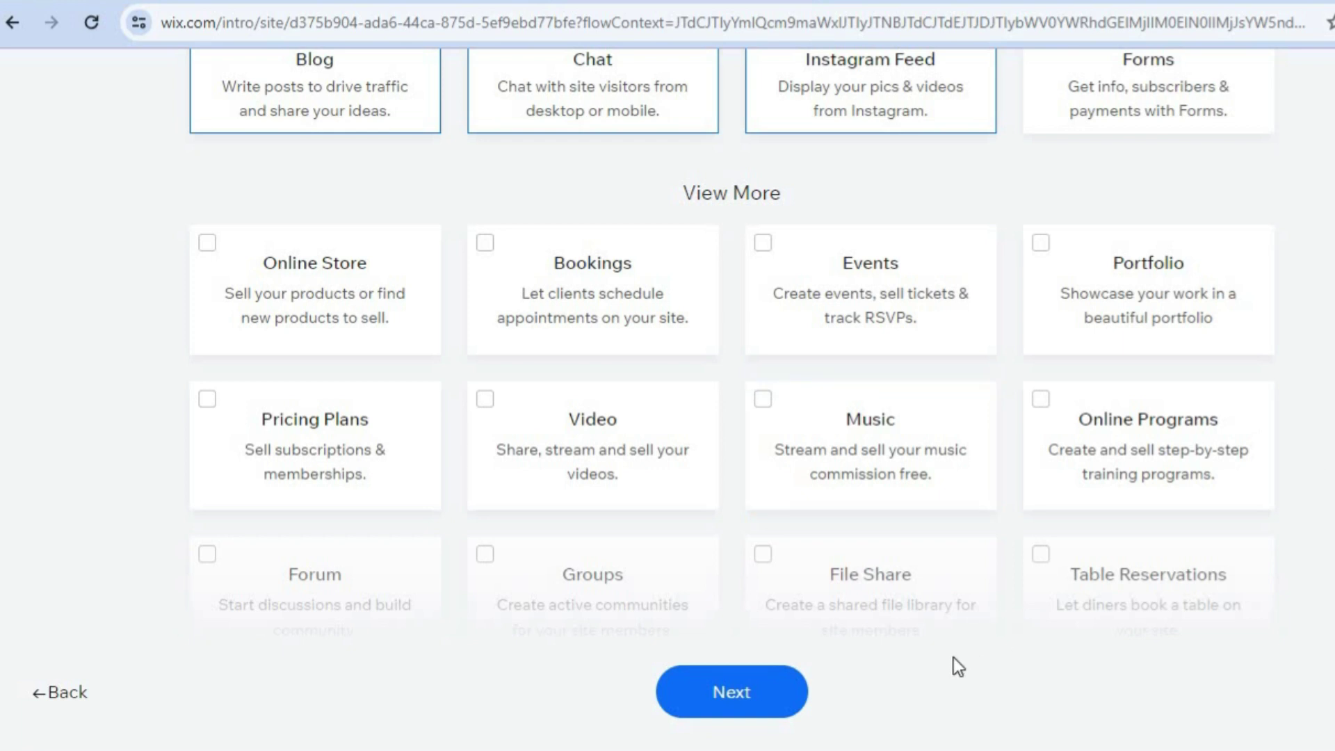
click(731, 692)
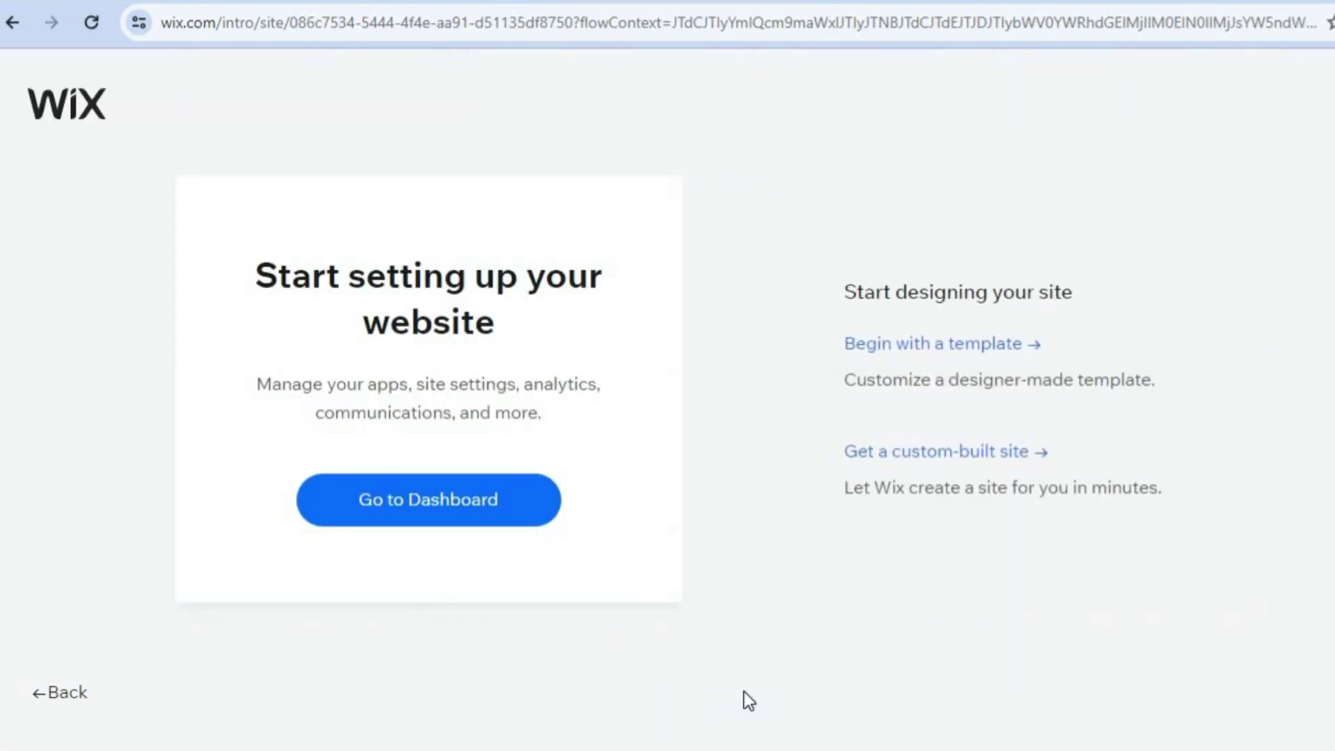
Begin with a template and open the Inner Pieces personal blog template for editing.
click(918, 353)
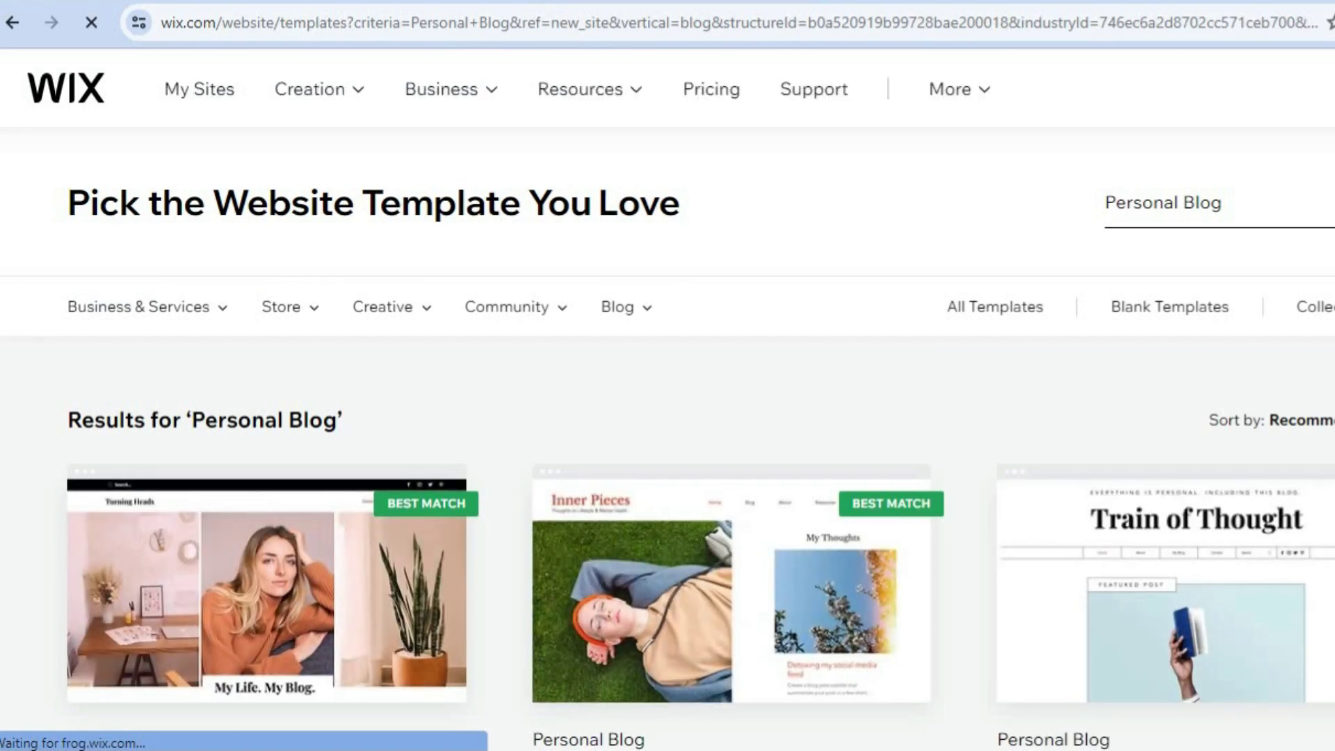
scroll(667, 417, down, 9)
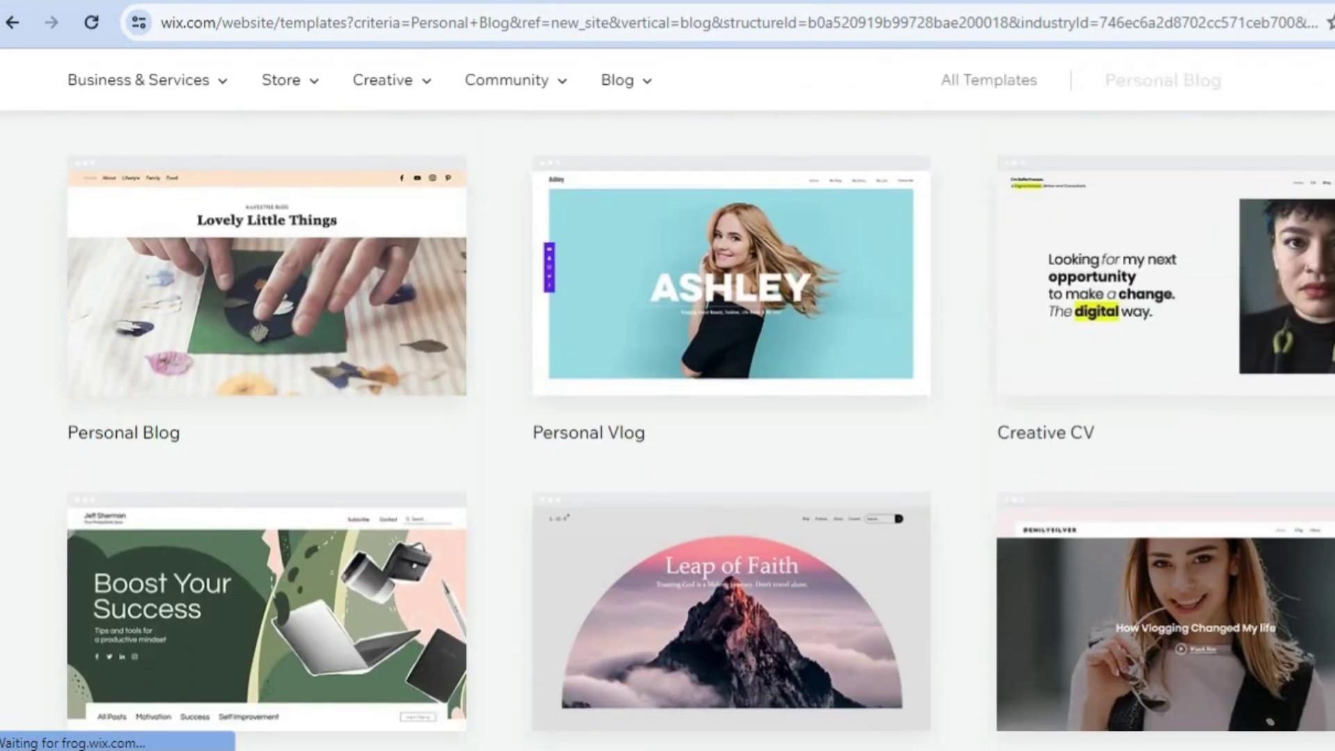
scroll(667, 417, up, 3)
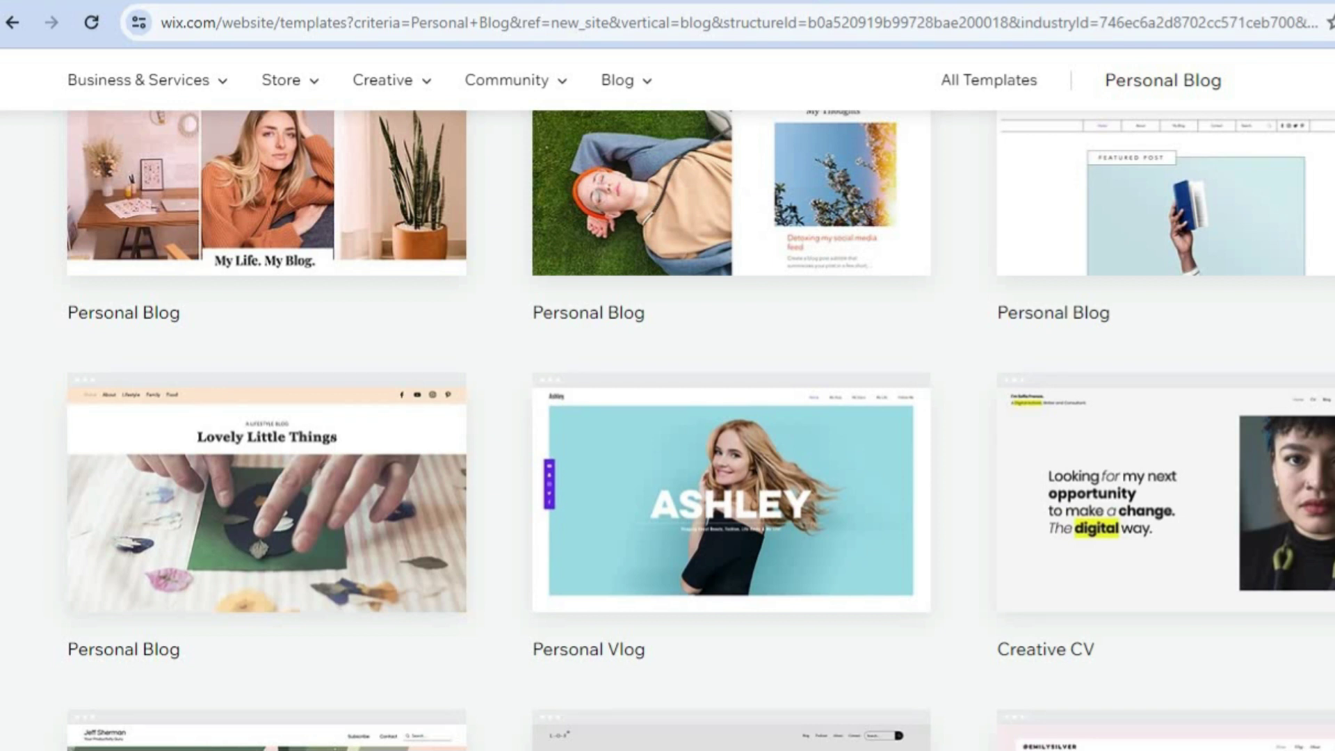
scroll(667, 417, down, 10)
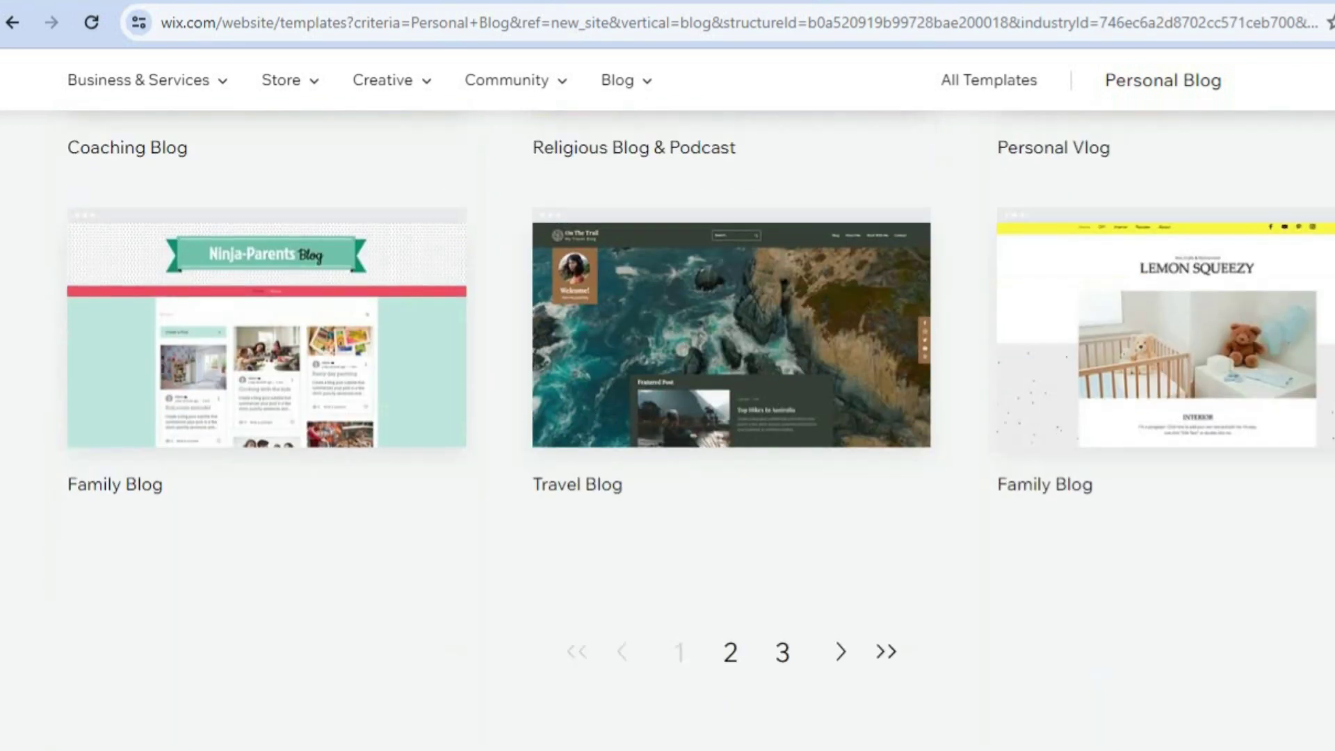
scroll(667, 418, up, 2)
scroll(667, 417, up, 10)
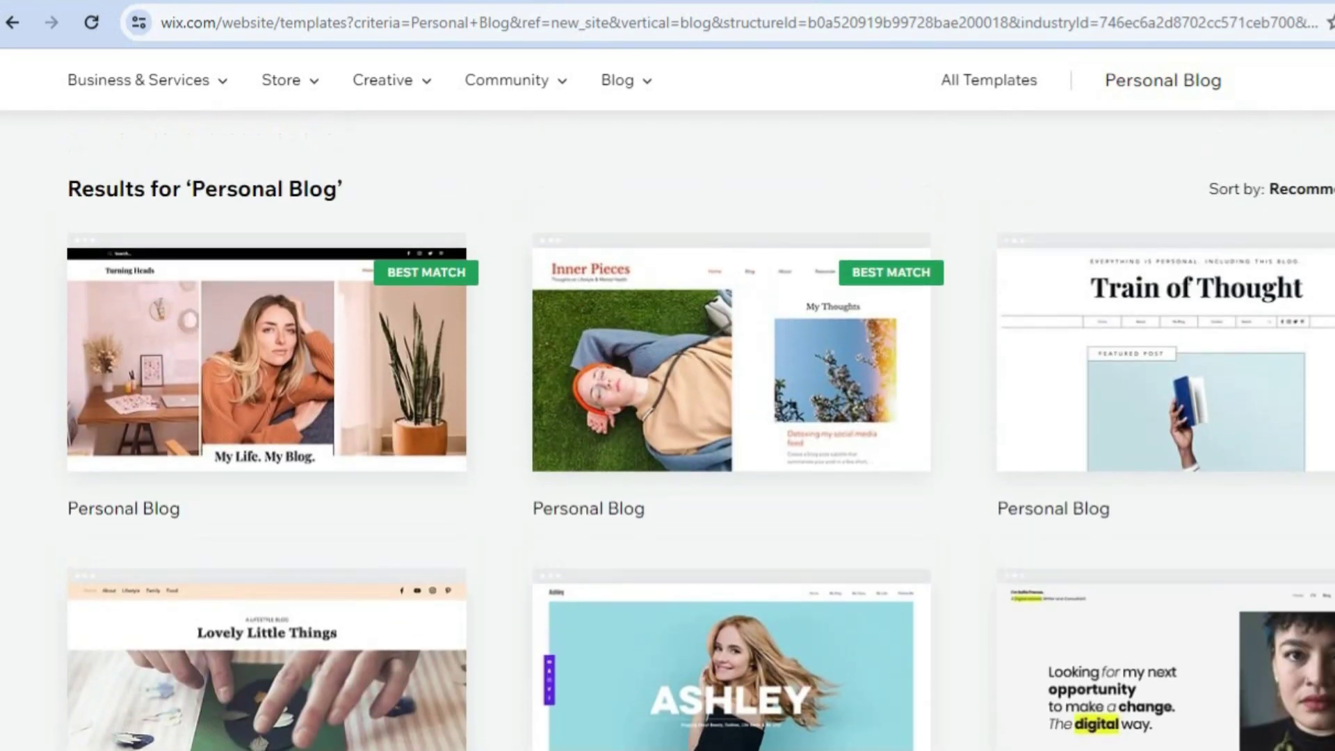
mouse_move(903, 386)
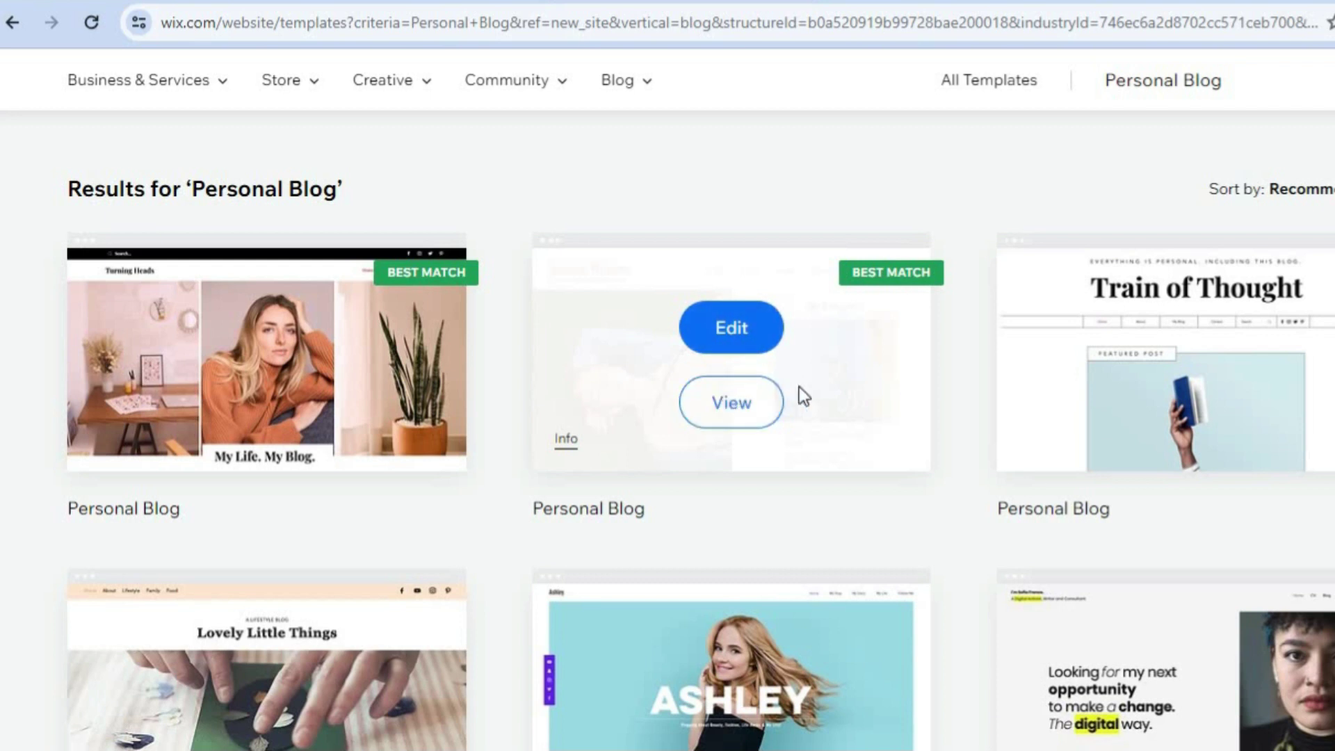
click(723, 335)
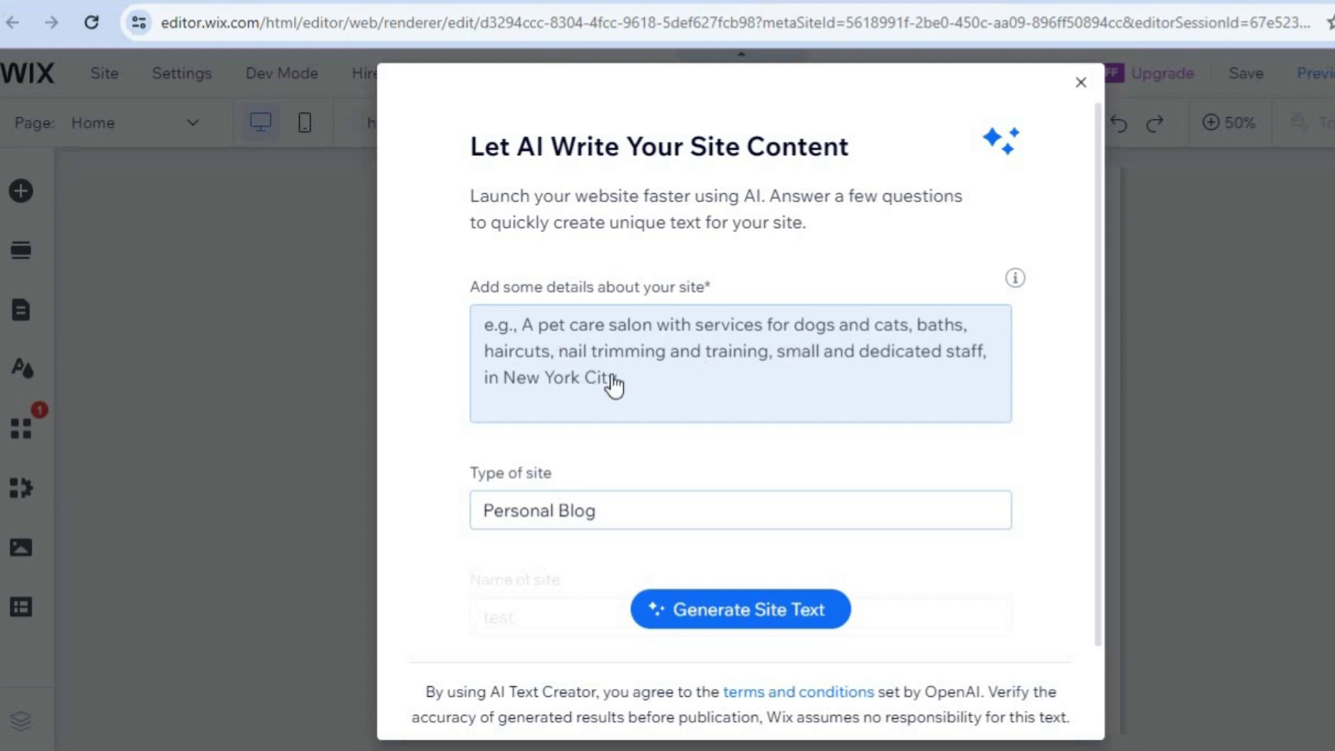
Dismiss the AI site content writer without generating any text.
click(578, 357)
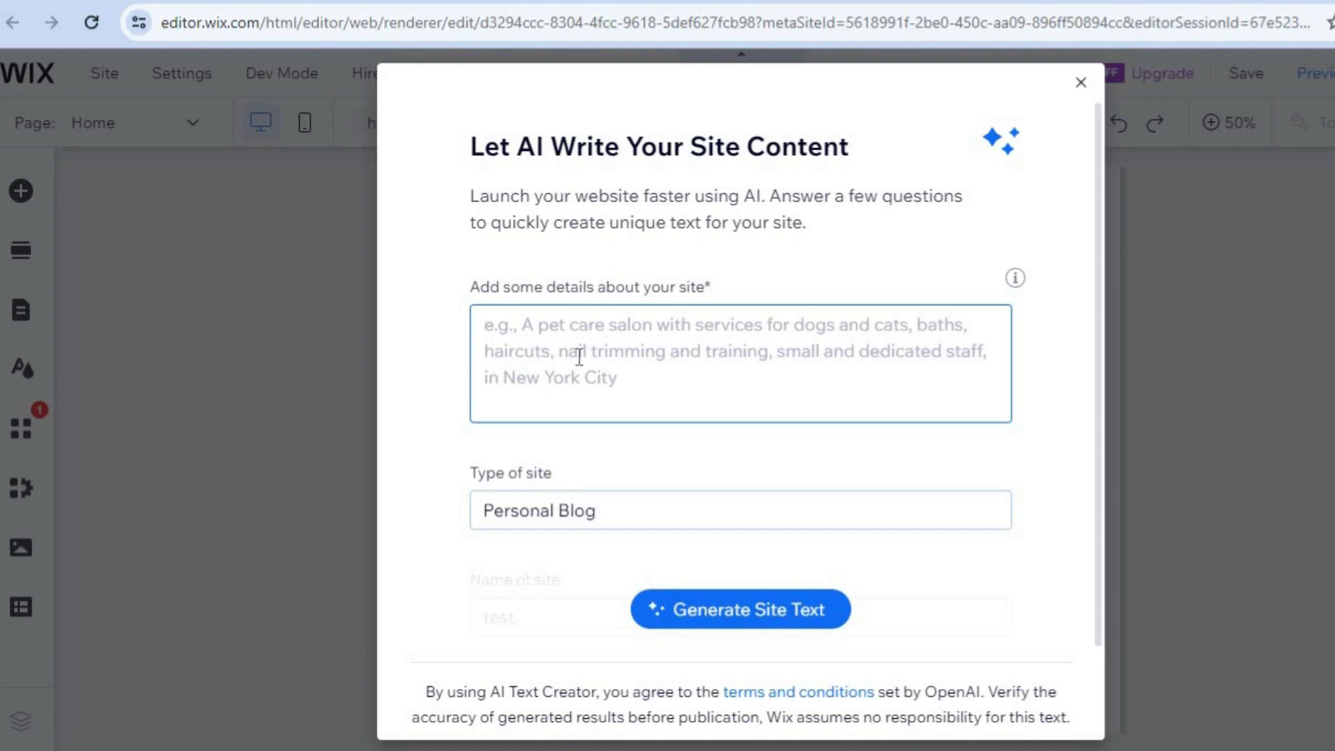
click(746, 377)
click(1081, 82)
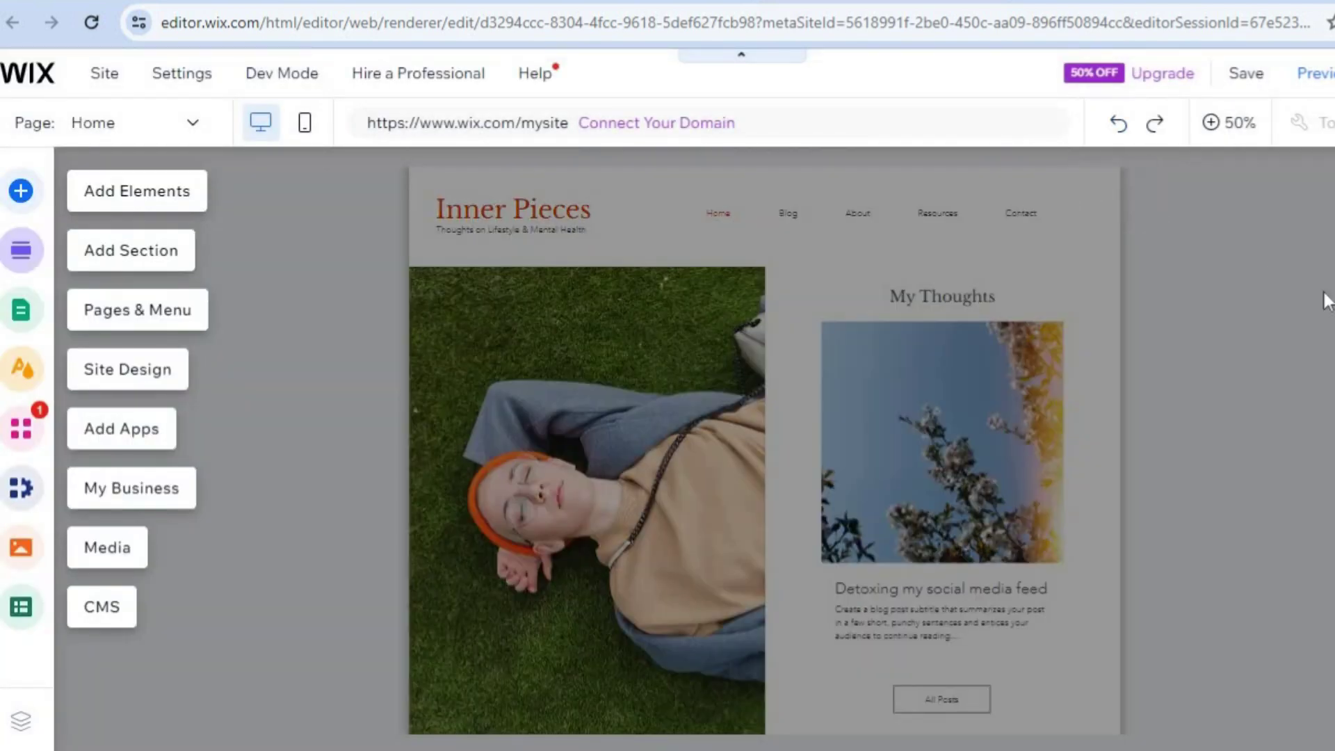
Return the editor to 100% zoom and switch from the Home page to the site's Blog page.
click(1229, 125)
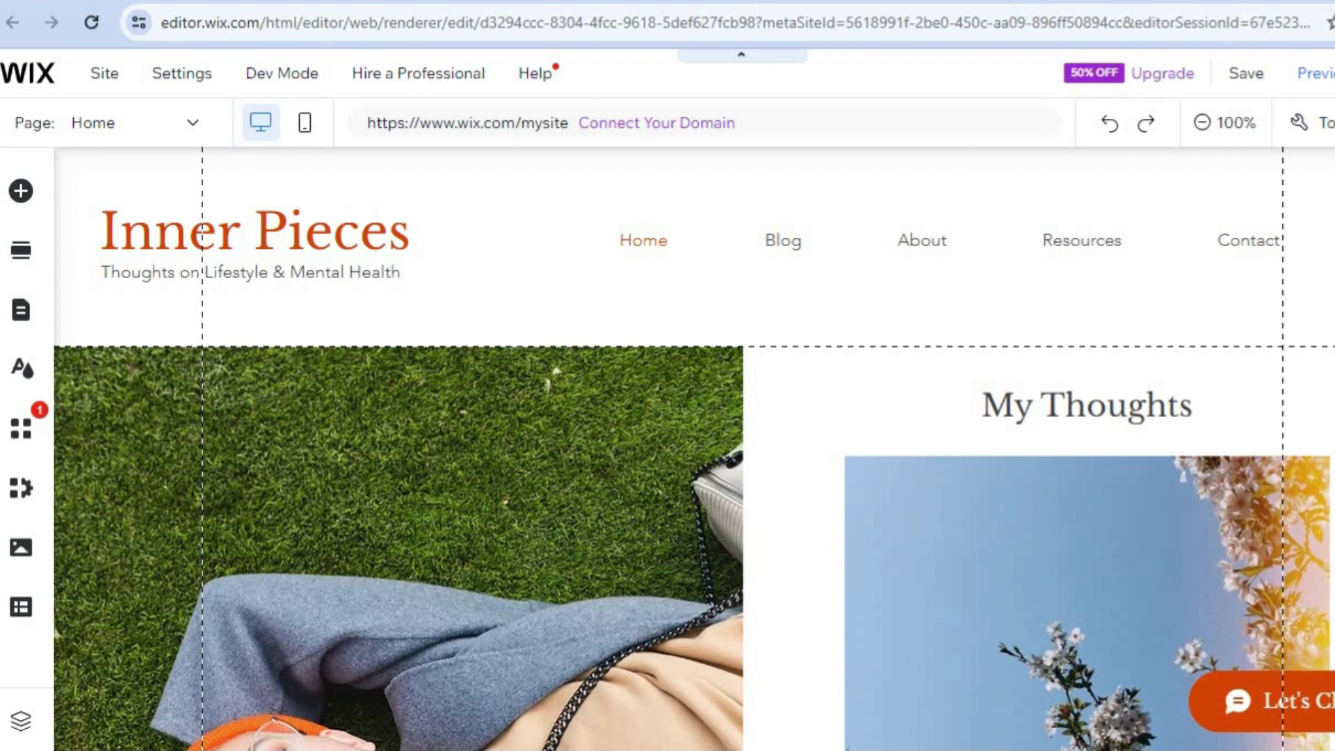
scroll(692, 448, down, 15)
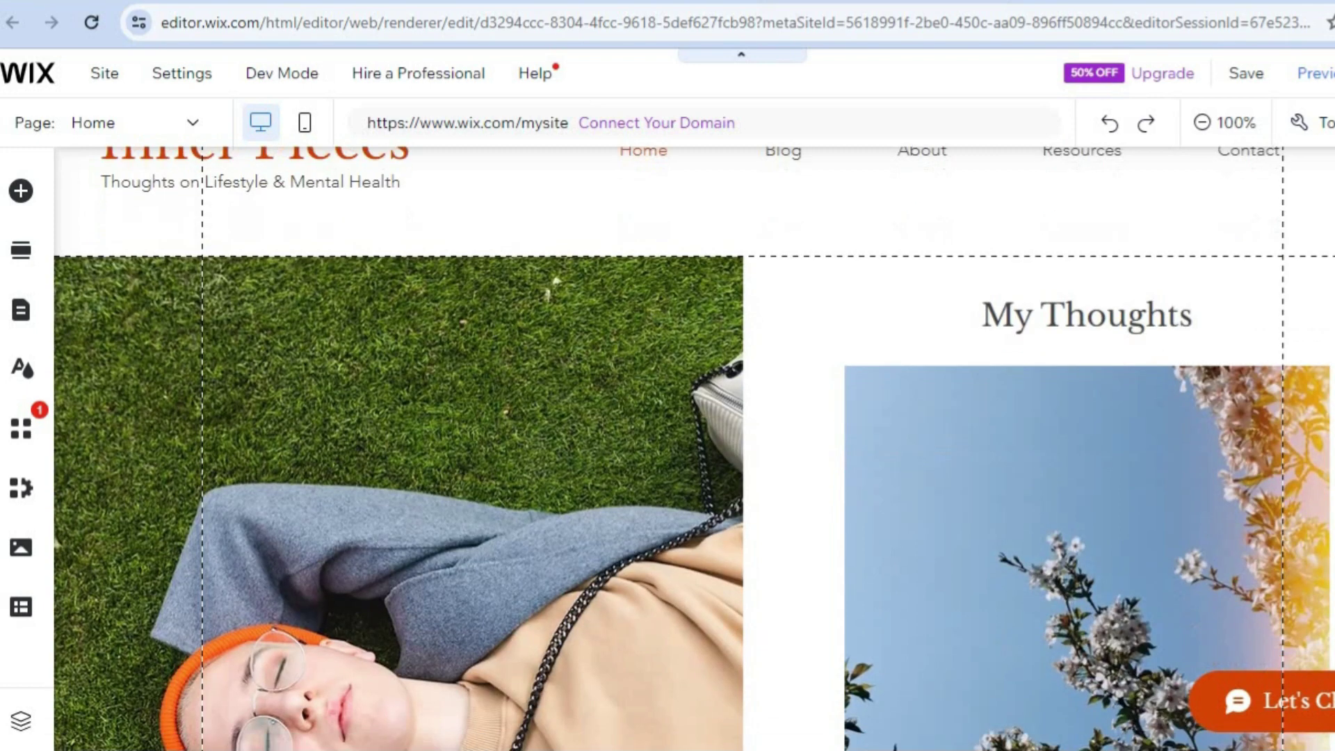
scroll(692, 448, down, 3)
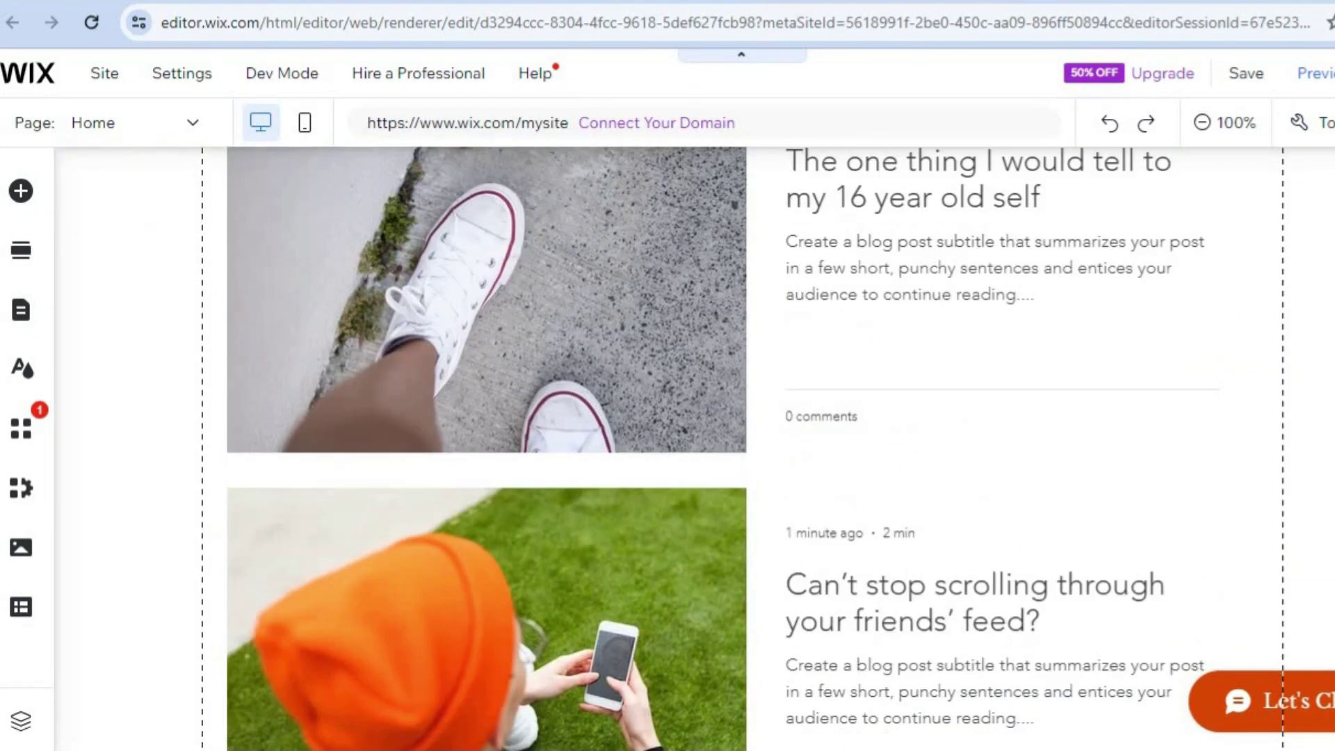
scroll(866, 282, down, 3)
scroll(866, 282, up, 20)
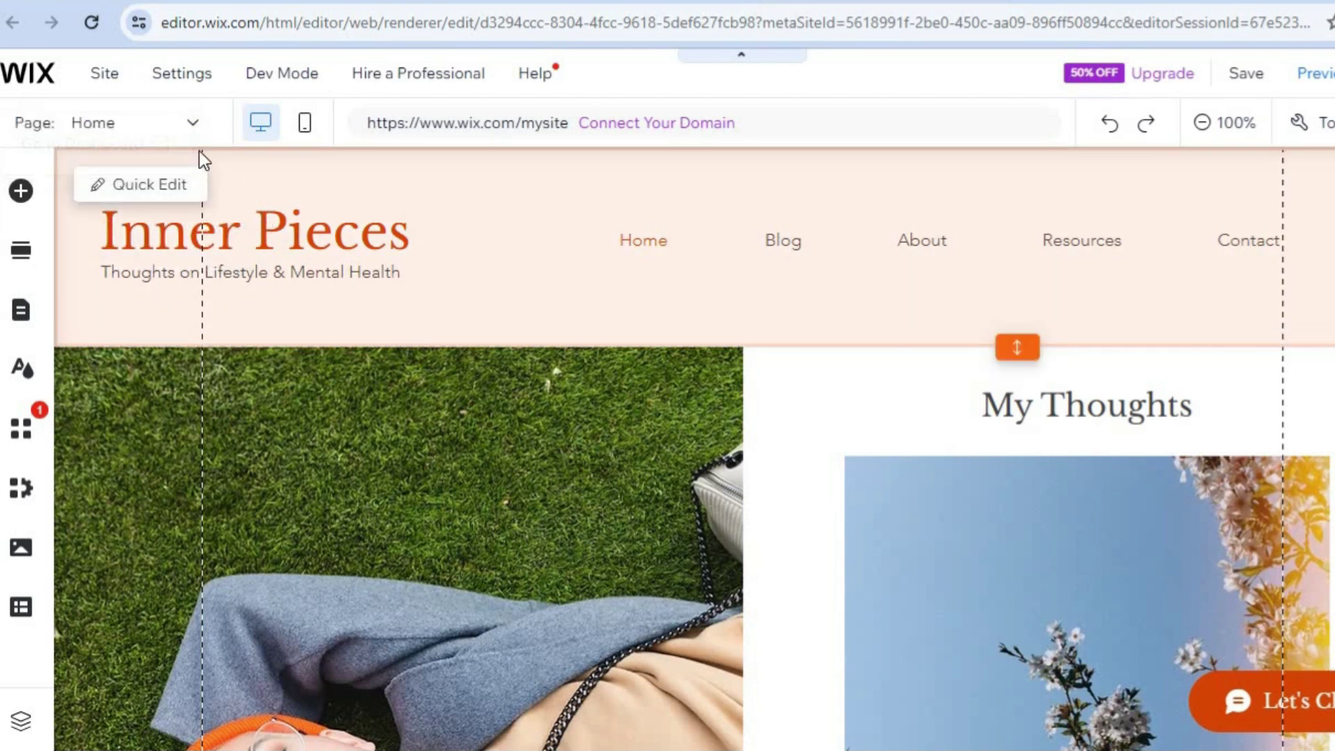
click(124, 132)
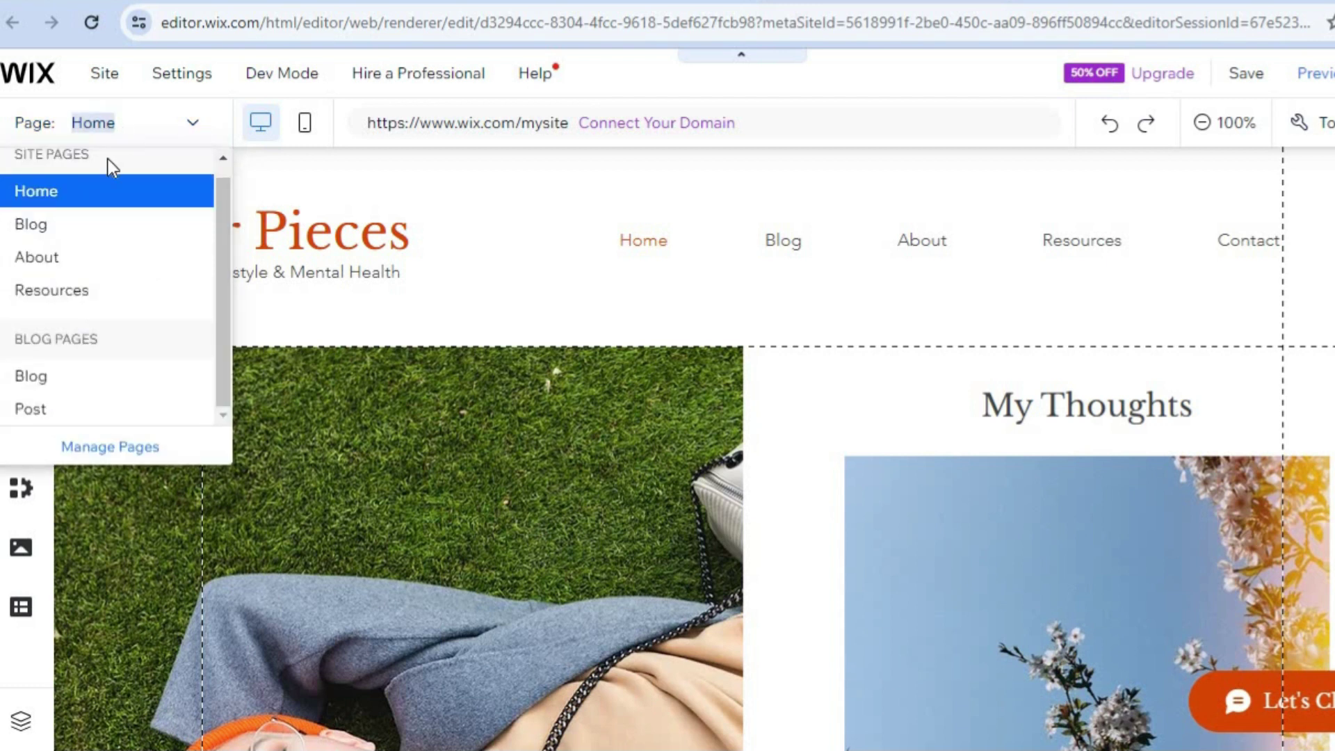
click(69, 228)
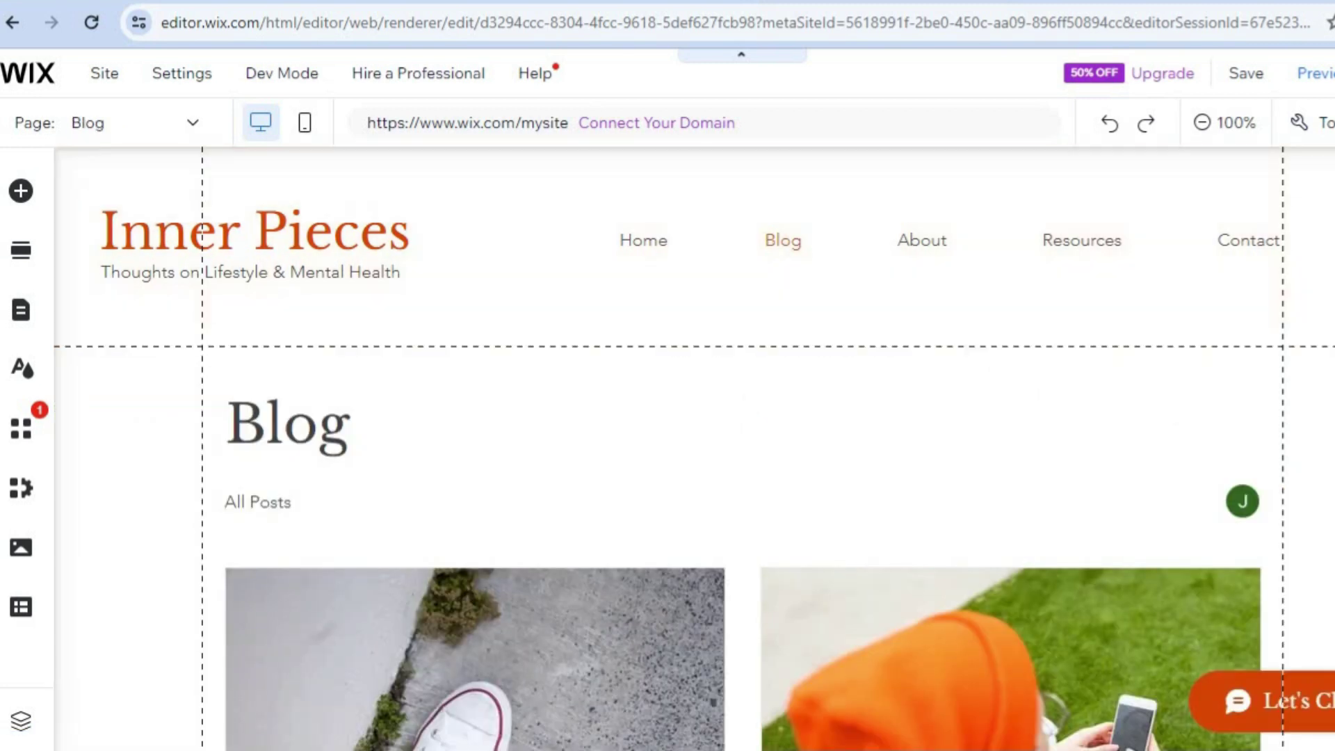
Open the post management of the Blog page's feed and create a new blog post.
scroll(1156, 304, down, 2)
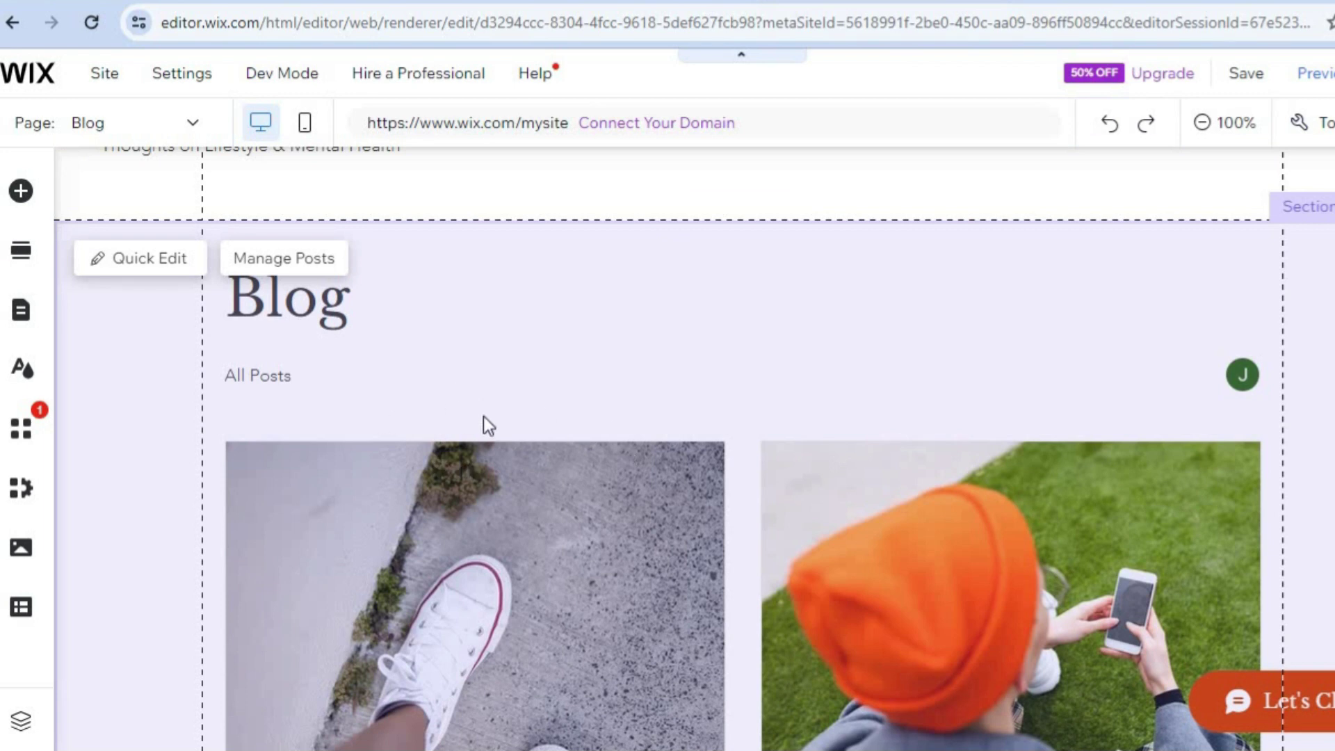
click(278, 261)
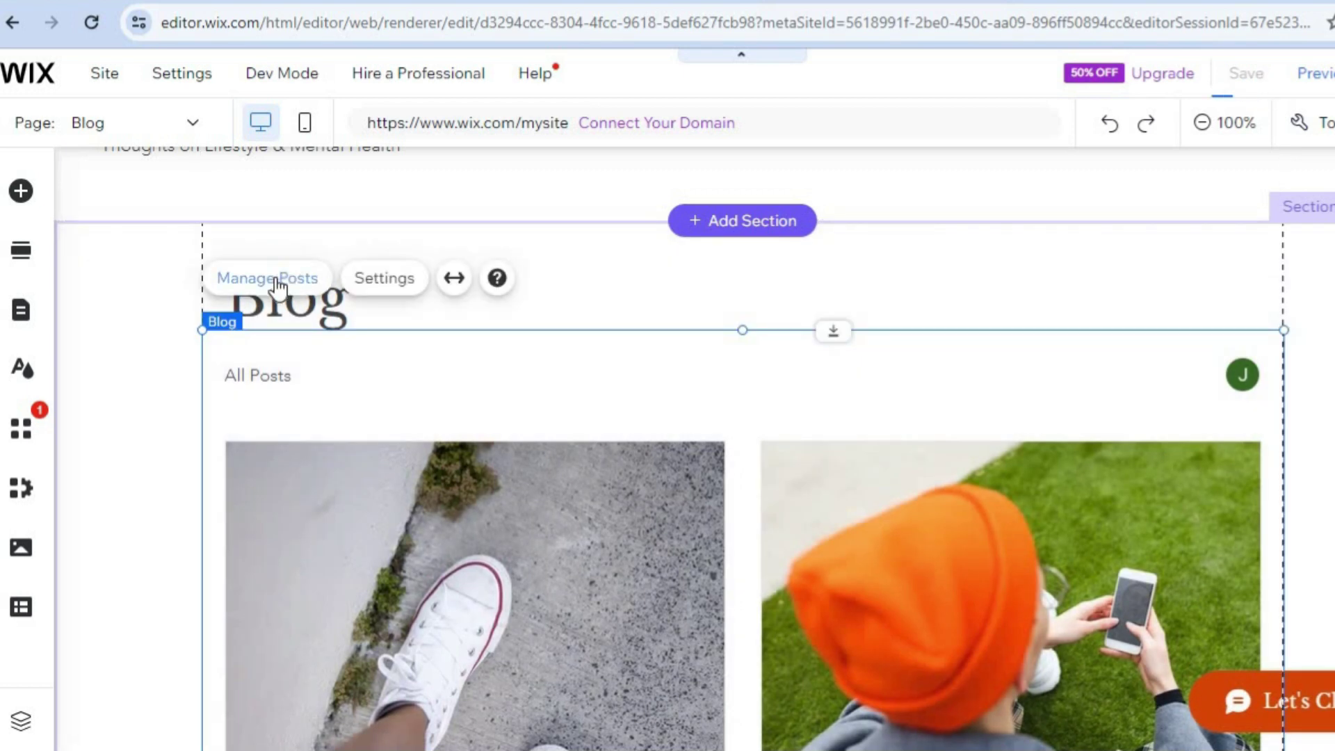
click(276, 279)
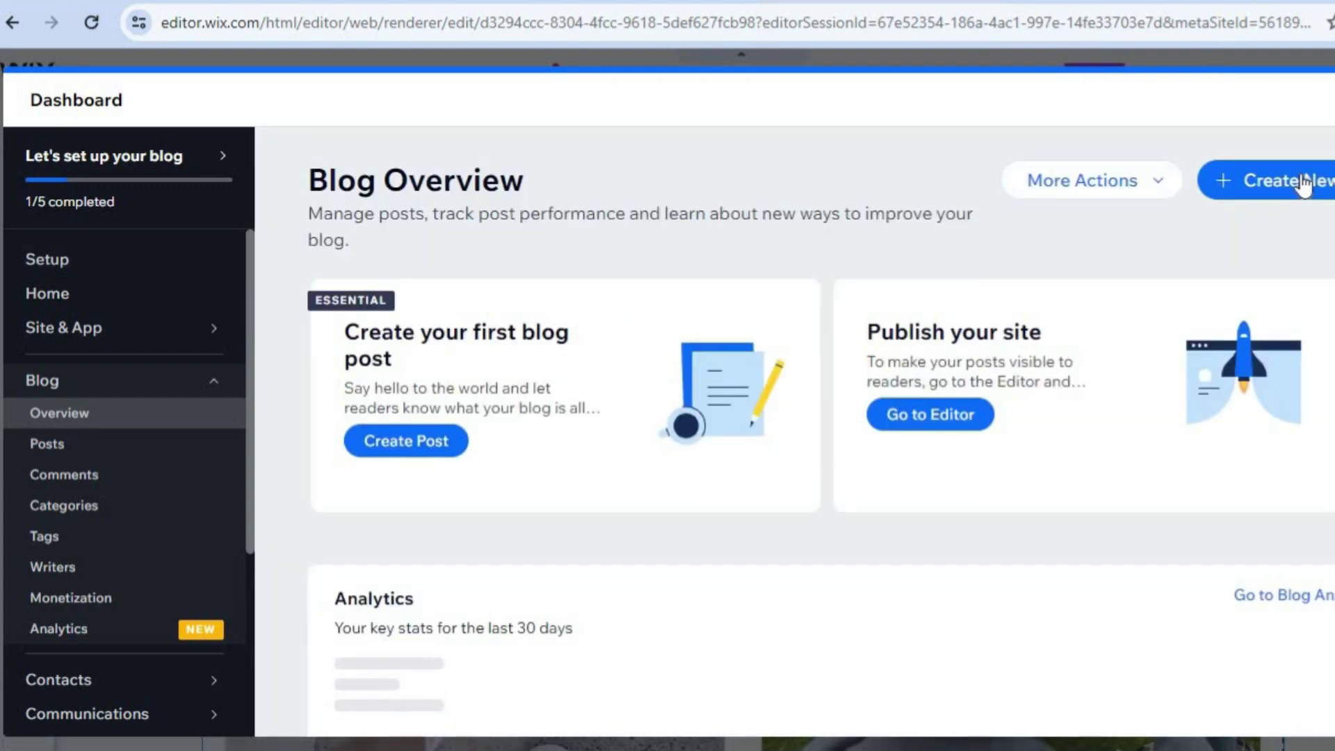
click(1303, 186)
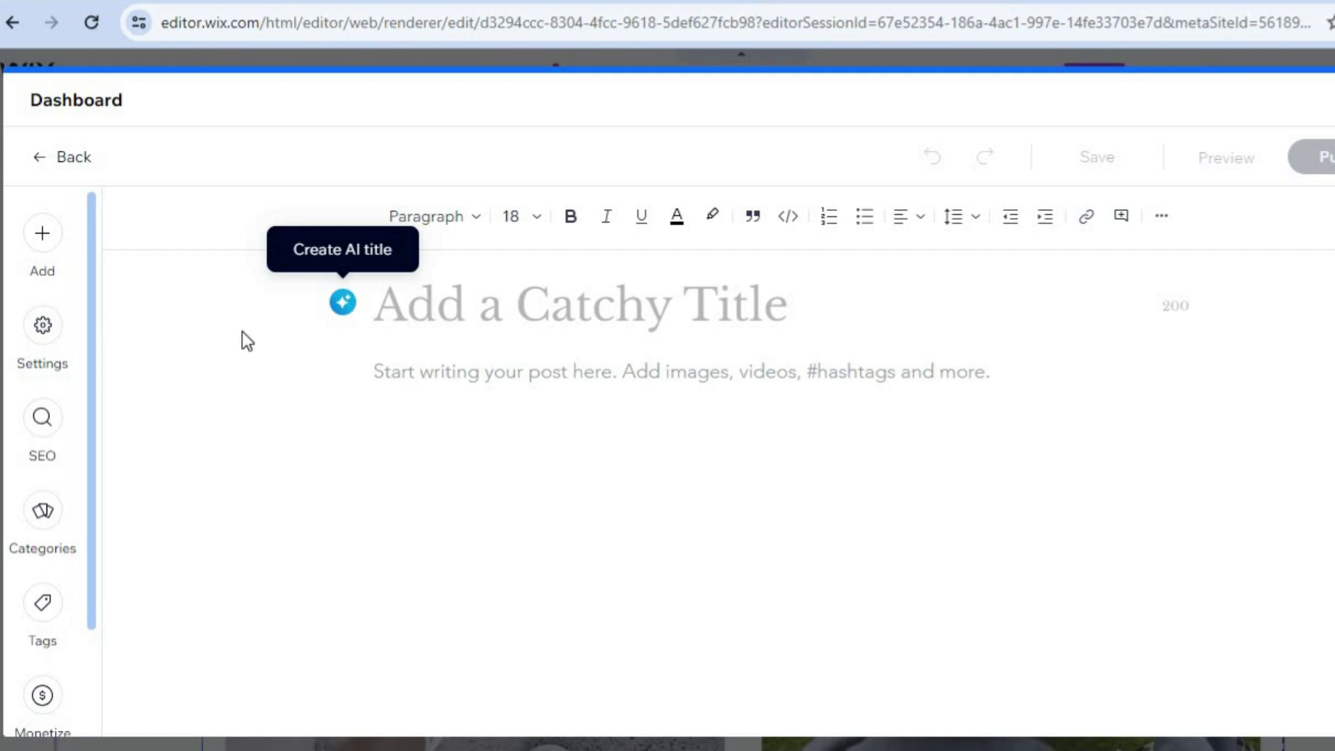
Open the new post's SEO settings and examine the SEO Assistant's optimization tasks.
click(43, 420)
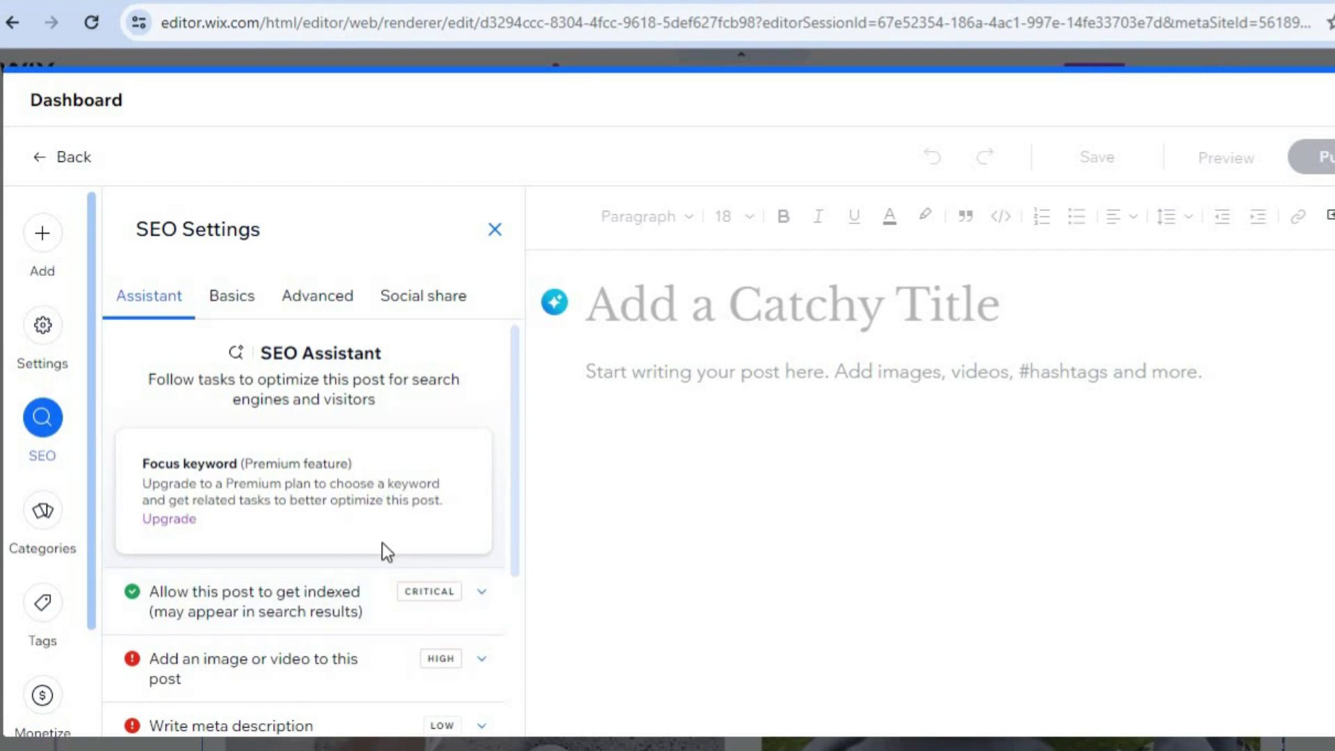
drag(515, 444, 509, 561)
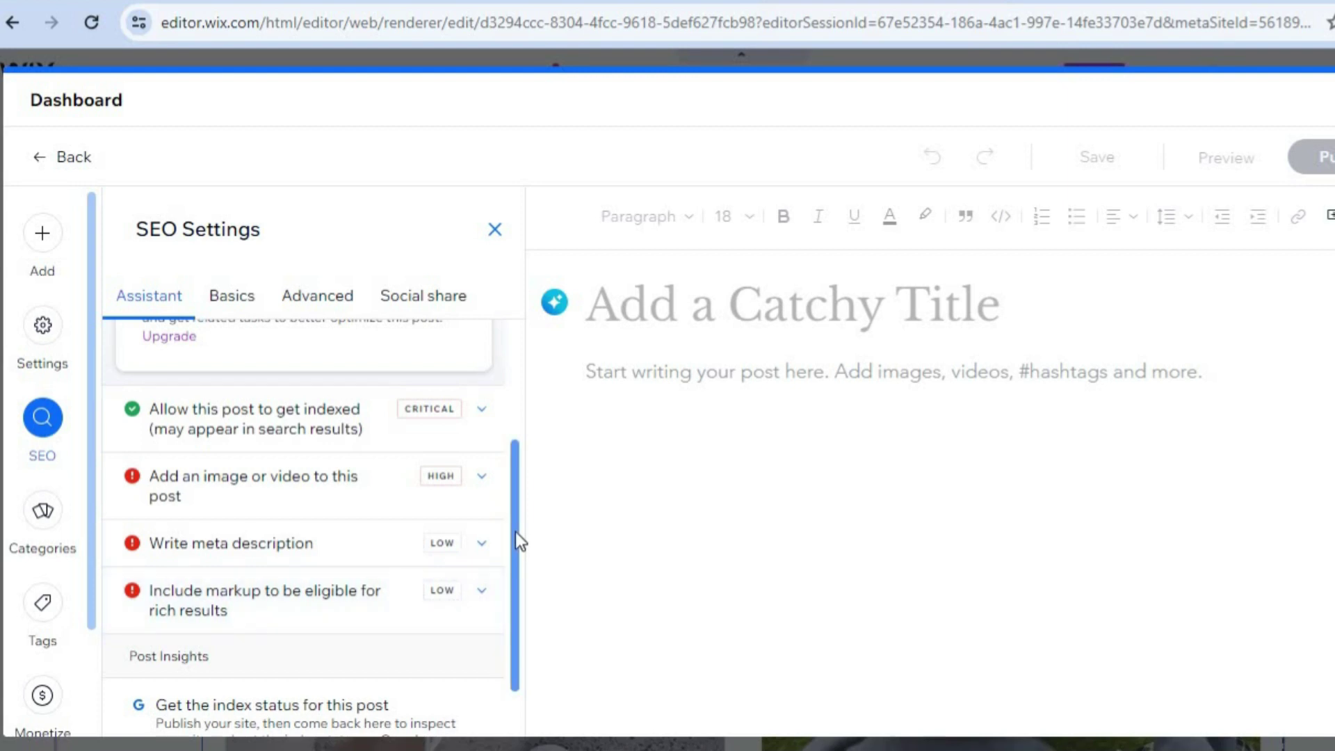
drag(515, 531, 343, 322)
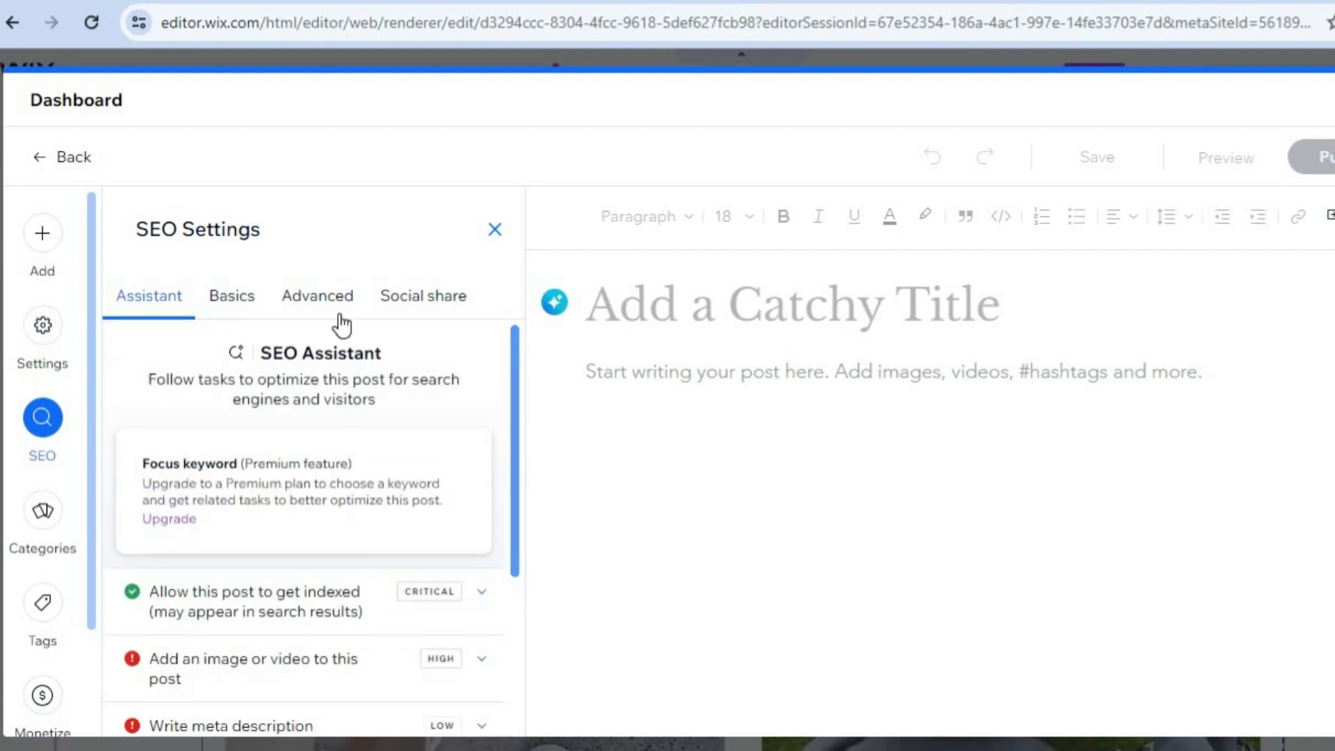
Examine the new post's social share settings, including the preview image and og:title fields.
click(400, 311)
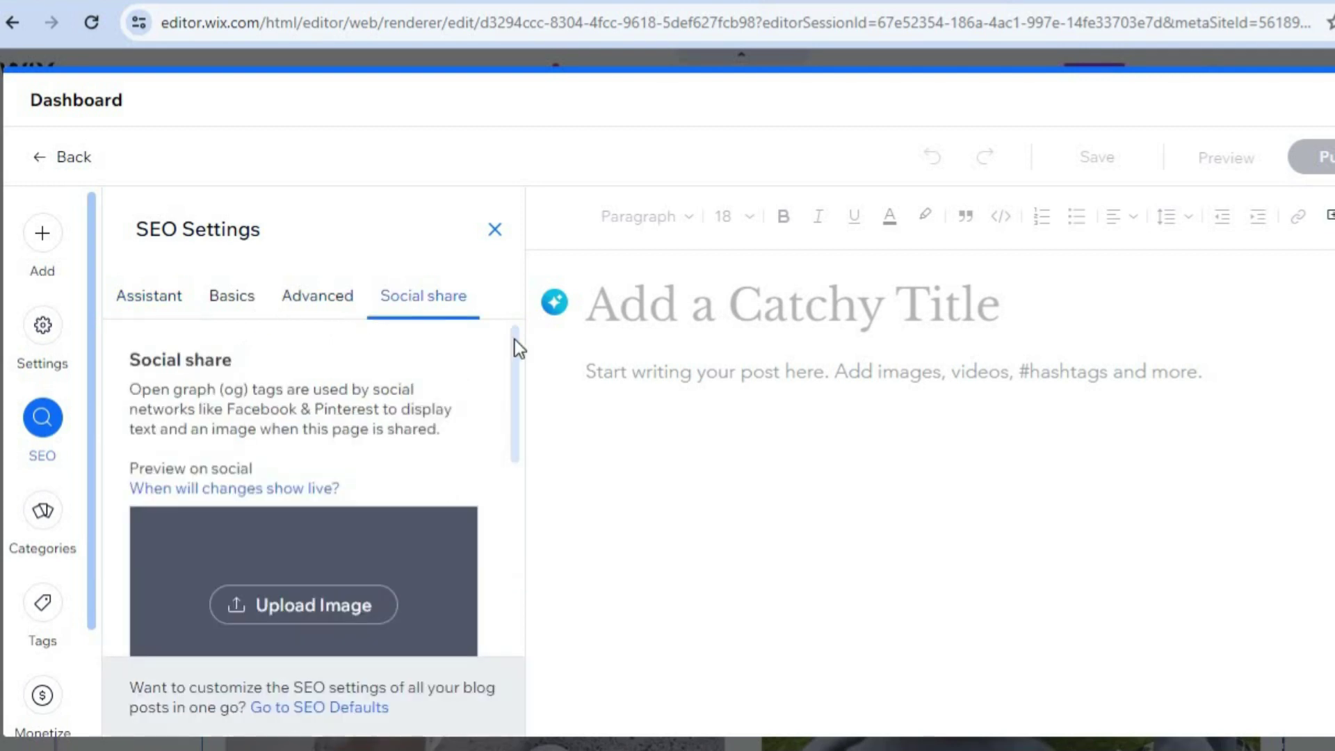
drag(511, 344, 512, 438)
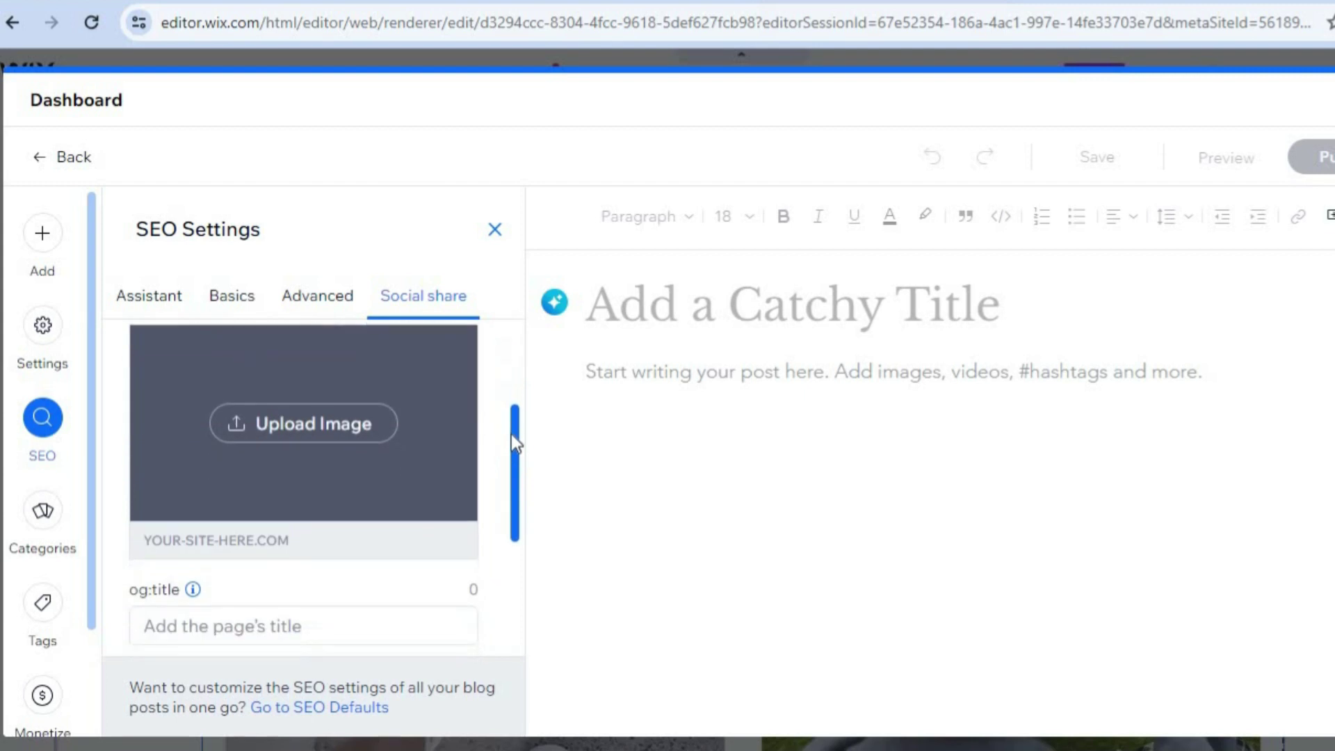
click(493, 231)
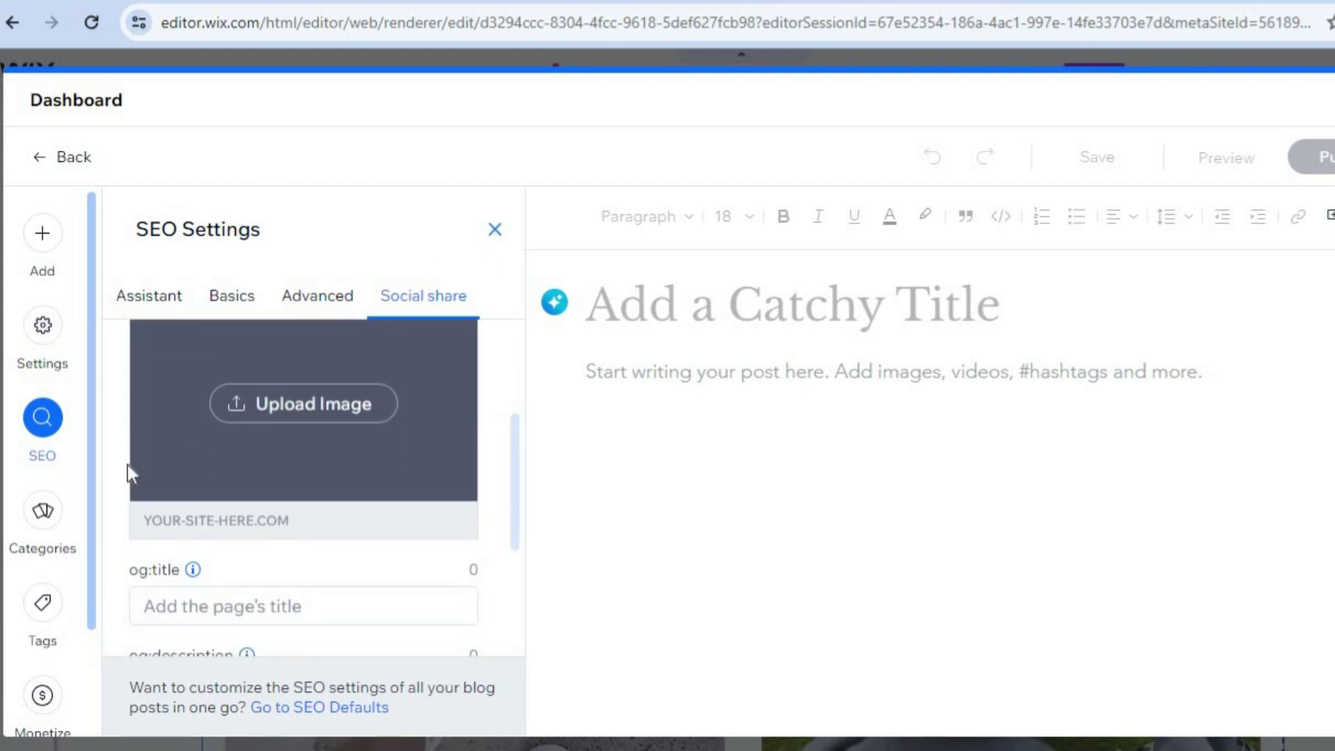
Examine the new post's category and tag settings, and leave the post editor without writing anything.
click(43, 512)
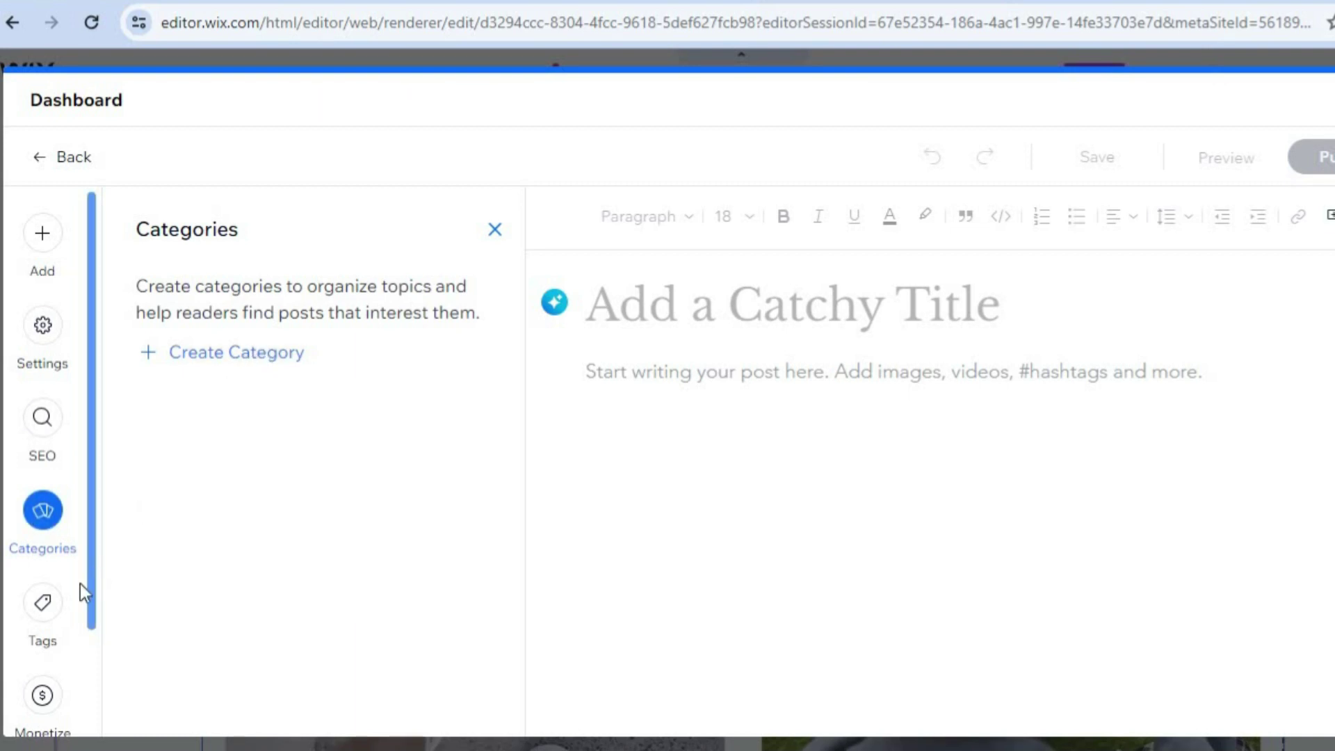
click(43, 604)
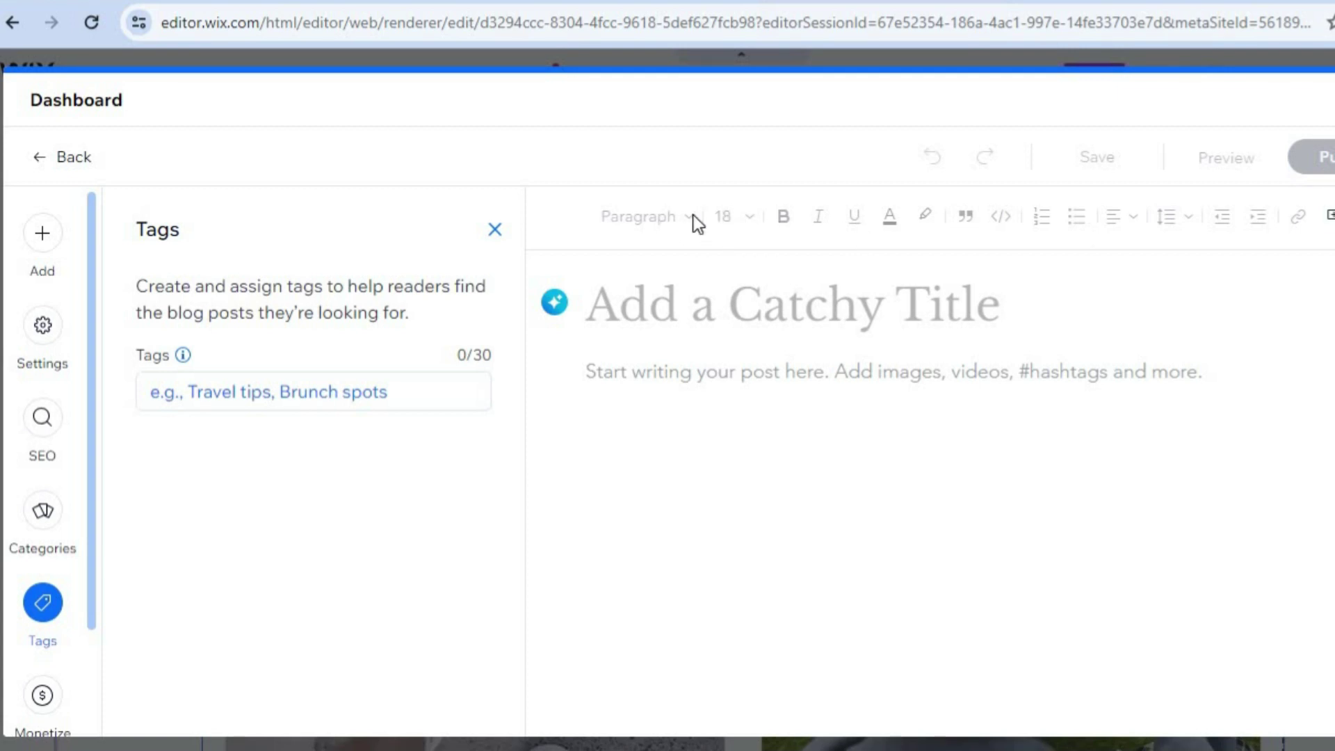
click(494, 229)
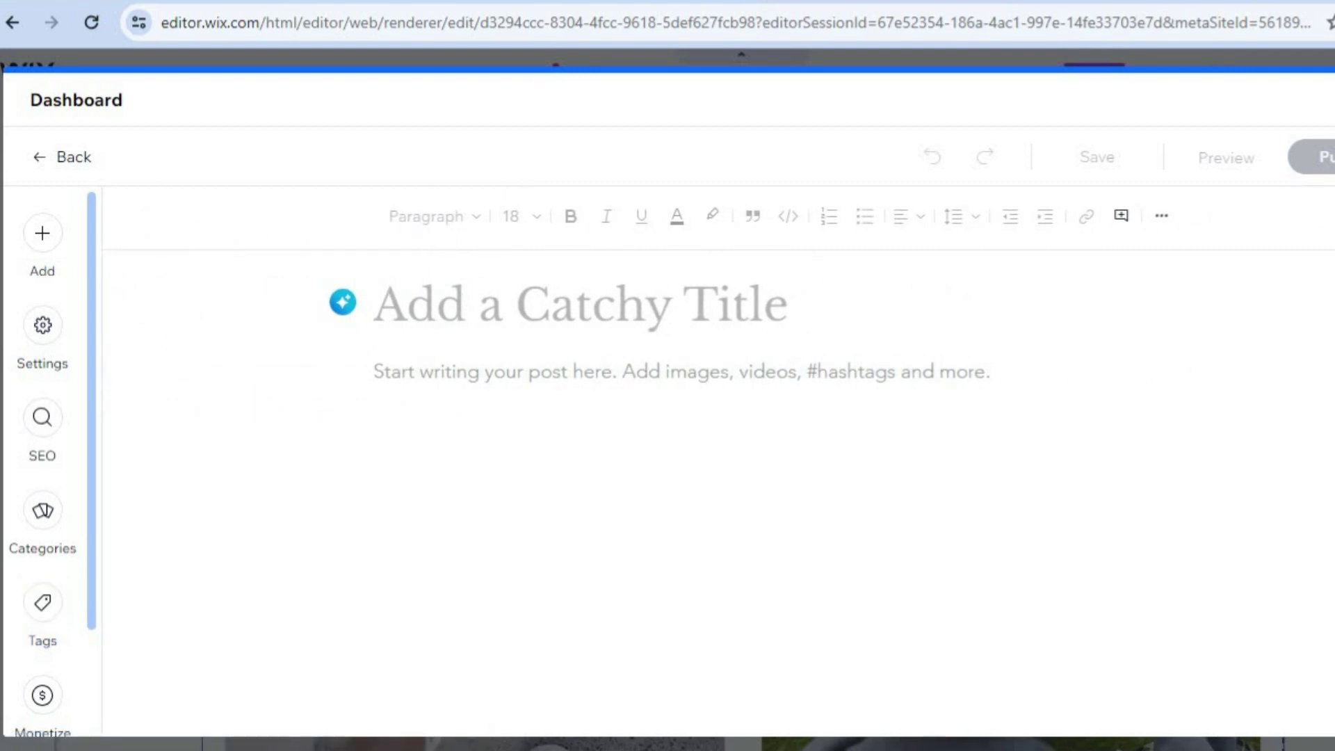
key(Escape)
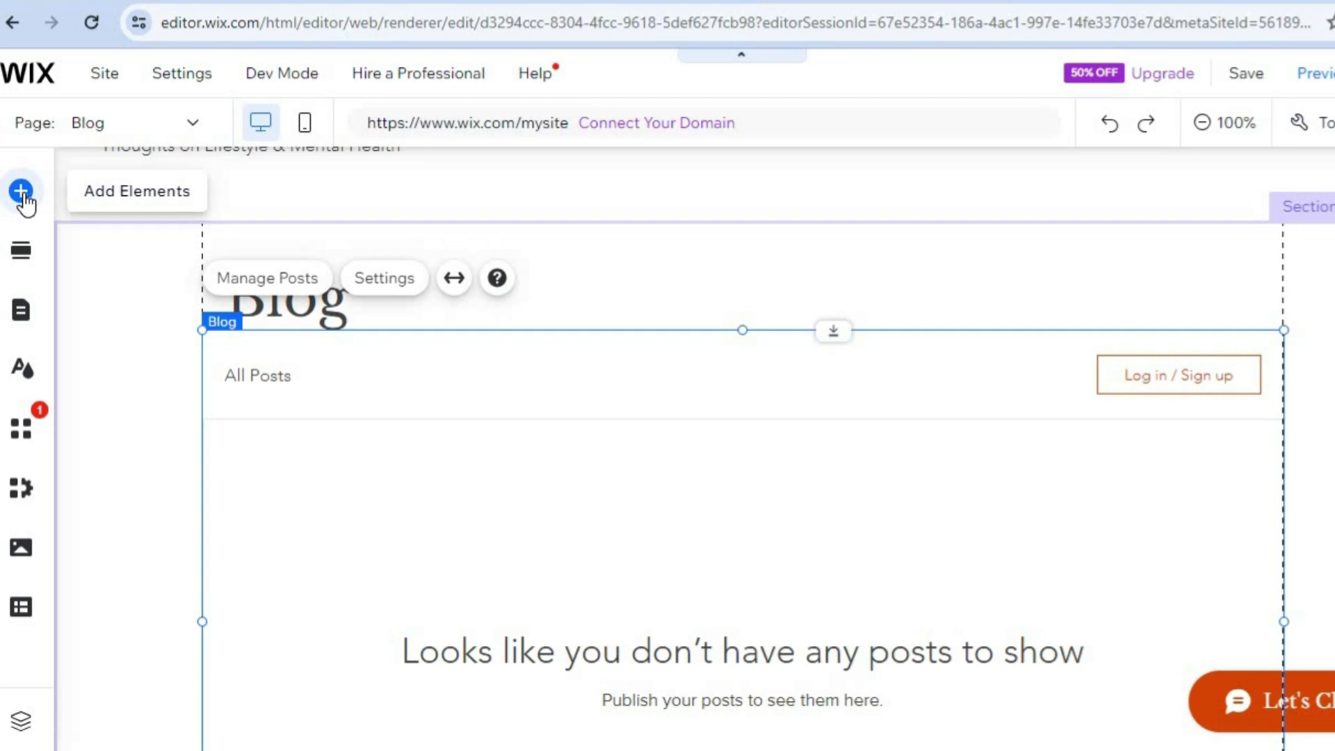
Browse the strips and the contact and order forms among the addable elements without placing any on the Blog page.
click(23, 197)
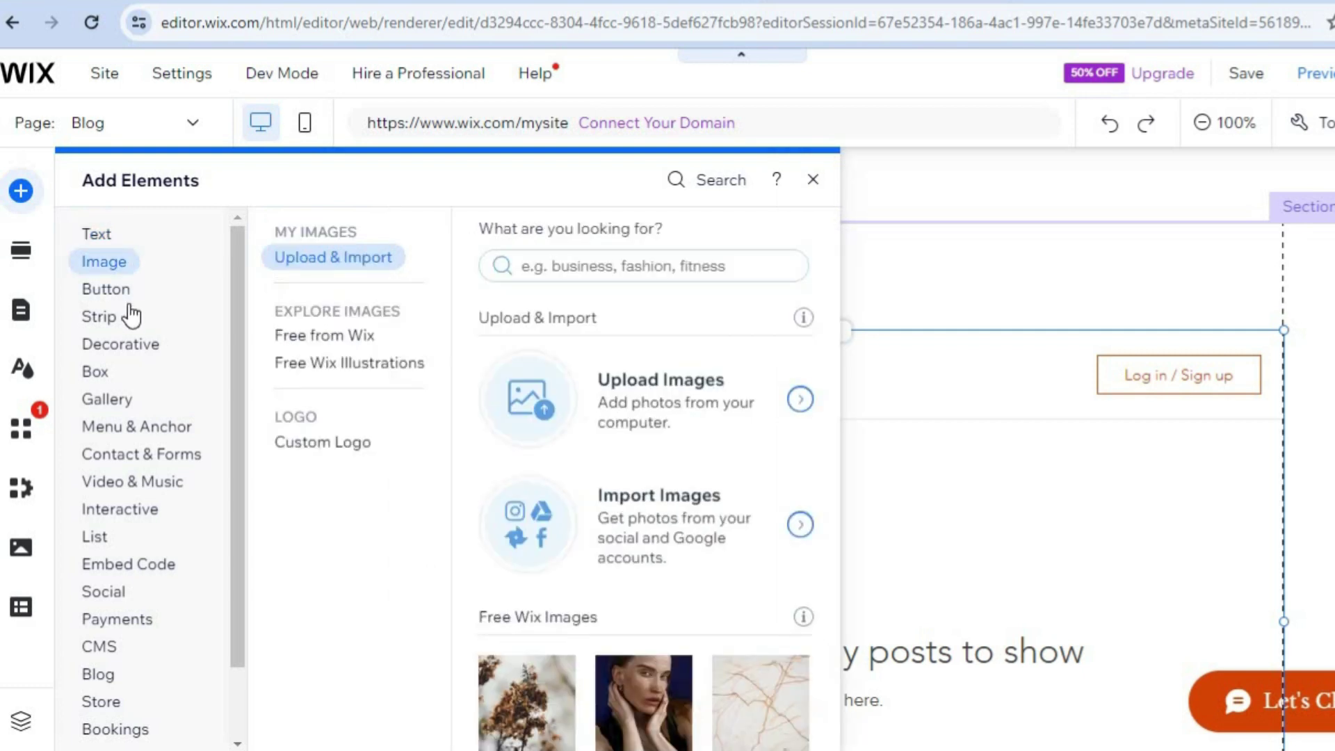
mouse_move(133, 332)
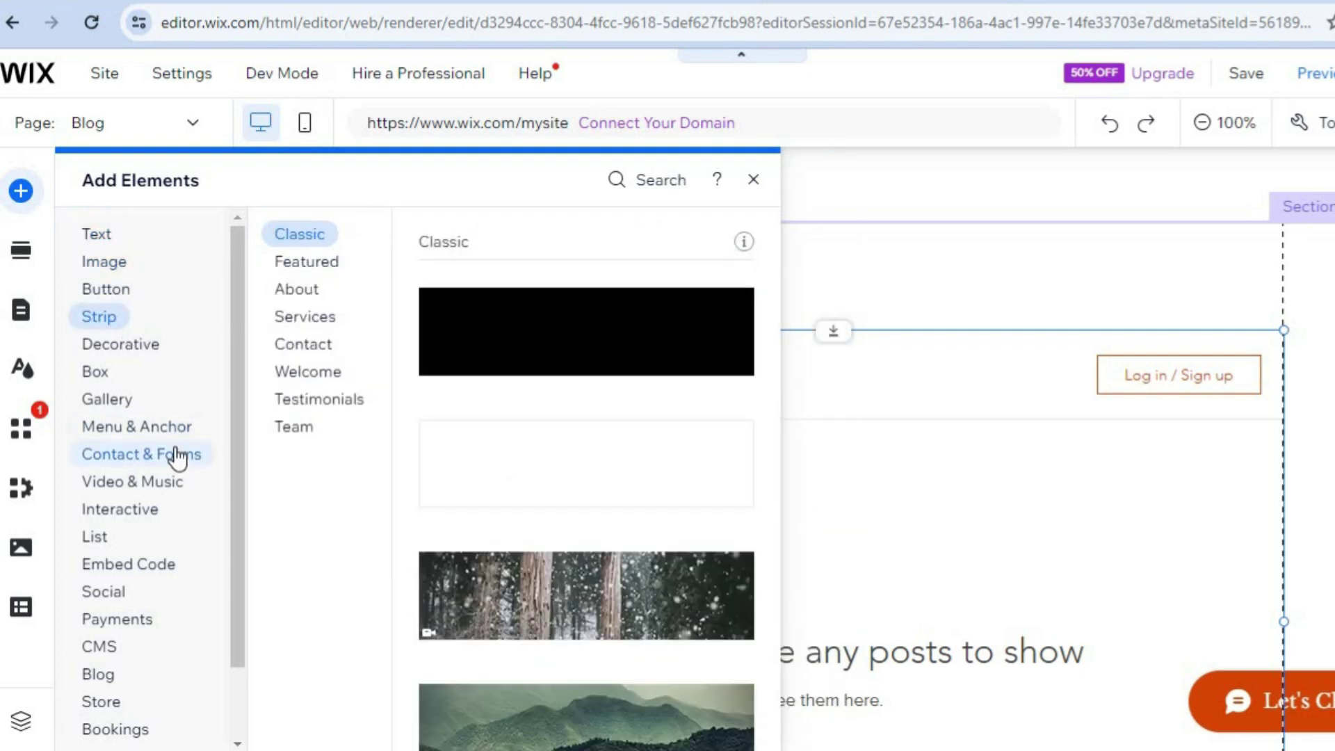
mouse_move(173, 456)
mouse_move(277, 420)
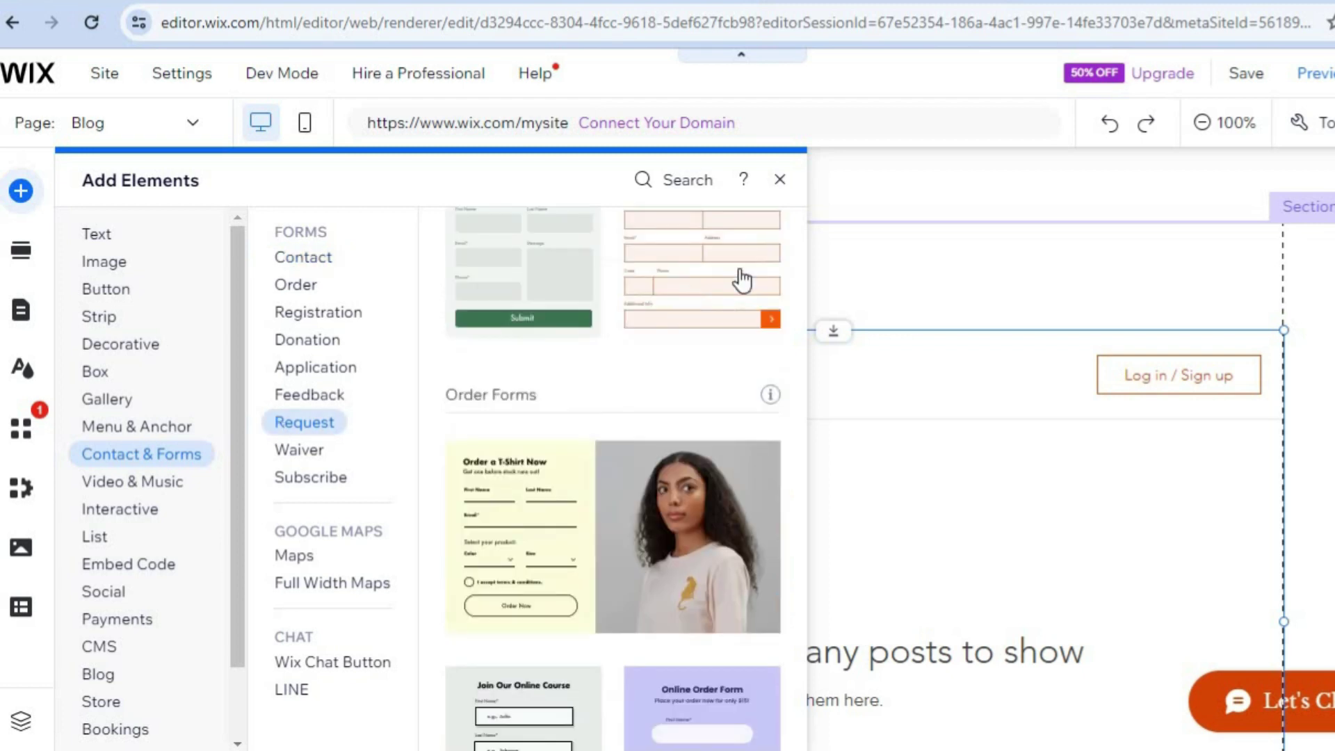
click(780, 181)
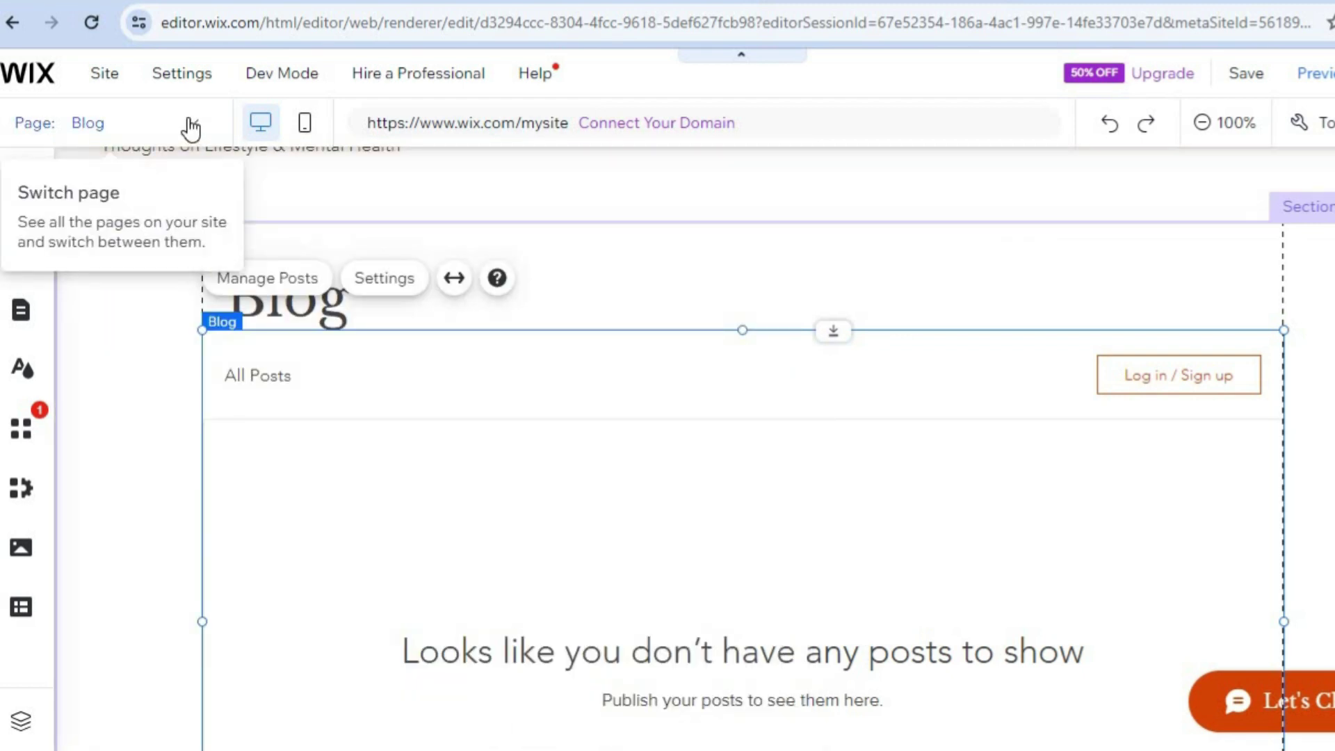
Switch from the Blog page to the site's About page and look over its content.
click(192, 127)
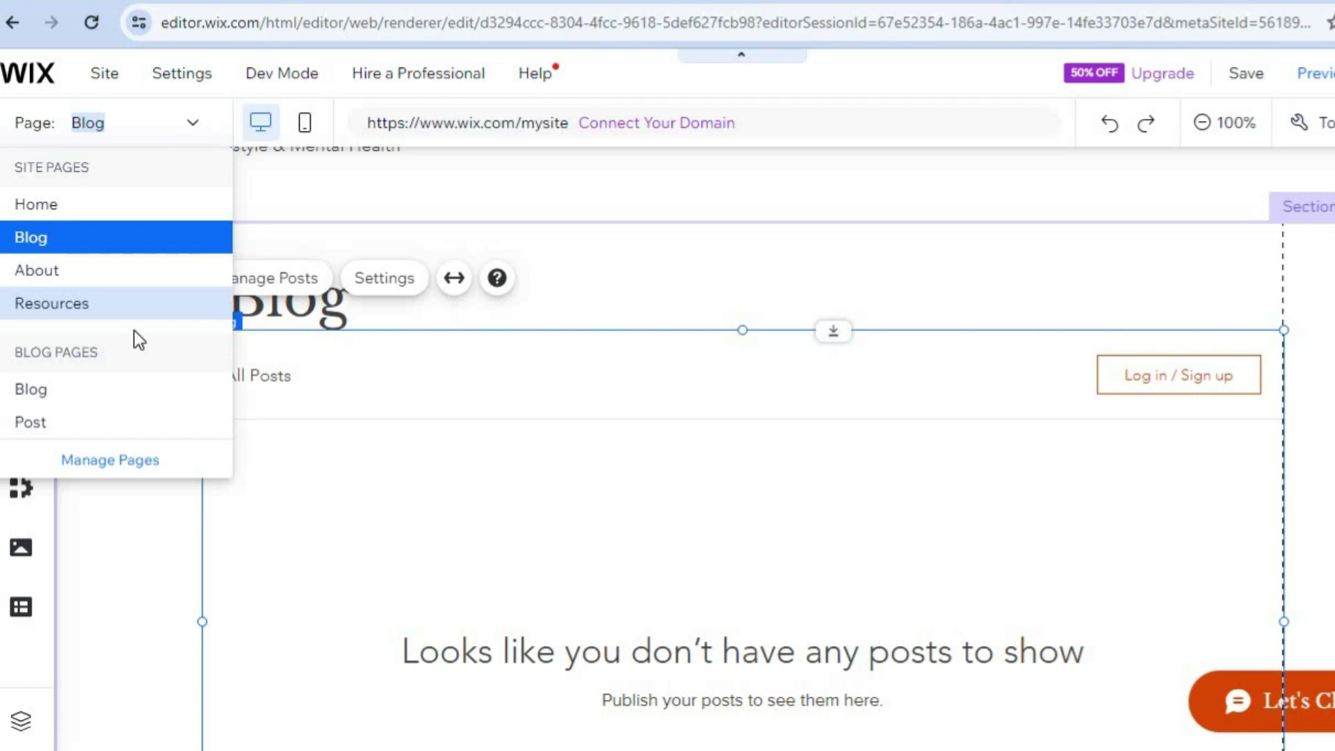
click(102, 272)
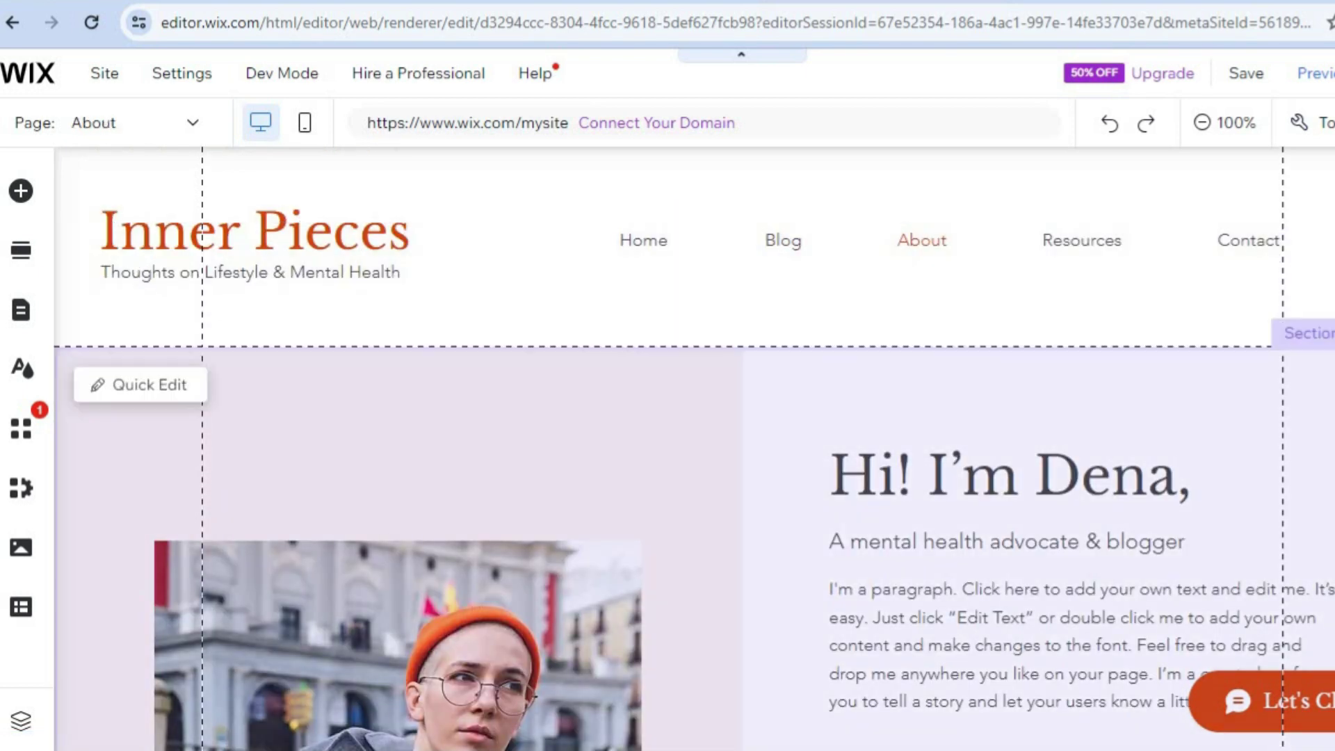
scroll(878, 400, down, 6)
scroll(878, 400, up, 6)
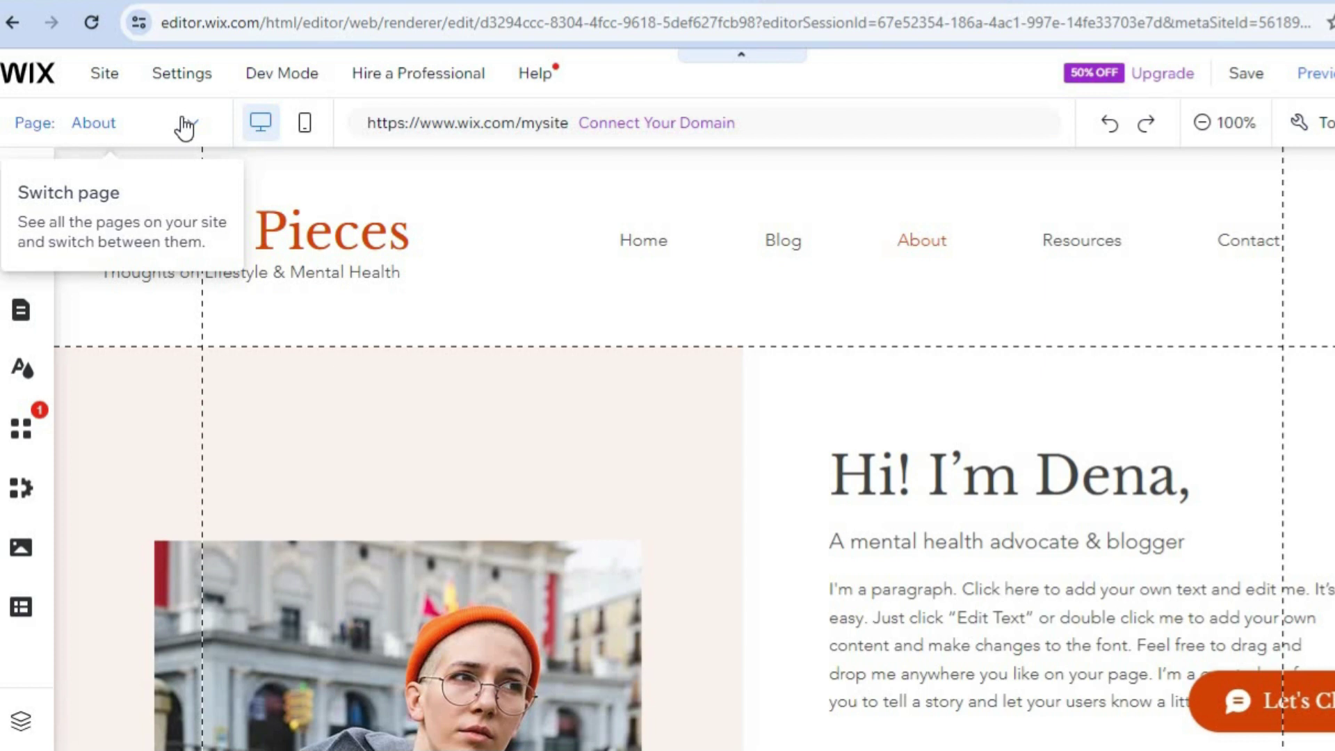
Open the site's page management and examine the Contact and Landing Page templates for new pages without adding one.
click(185, 126)
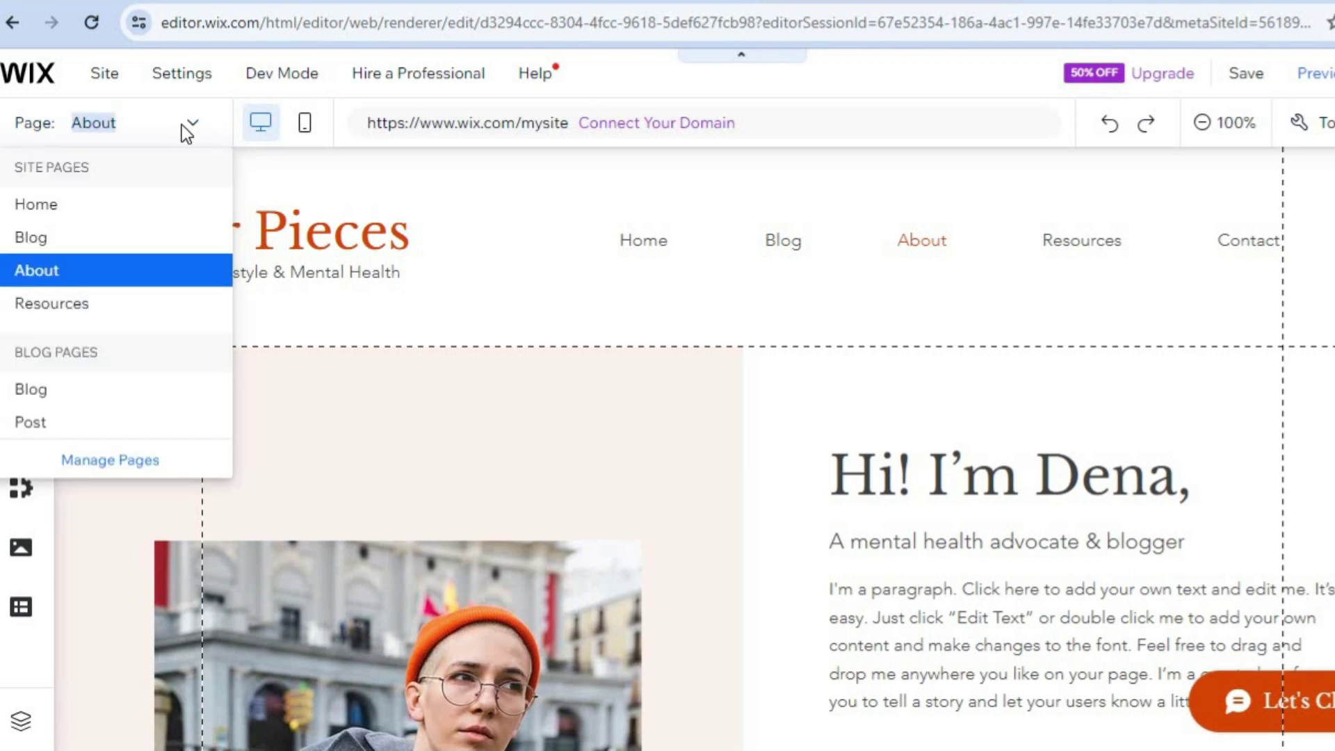
click(102, 463)
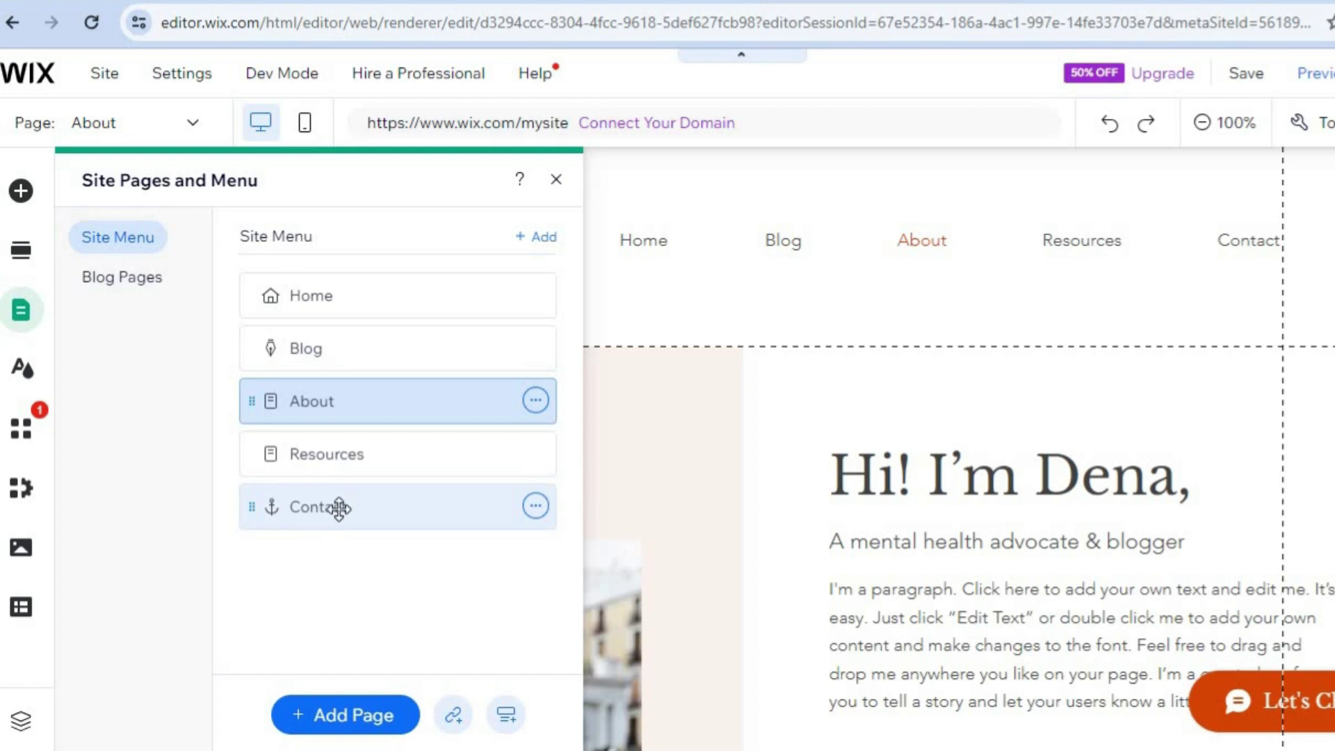
click(355, 714)
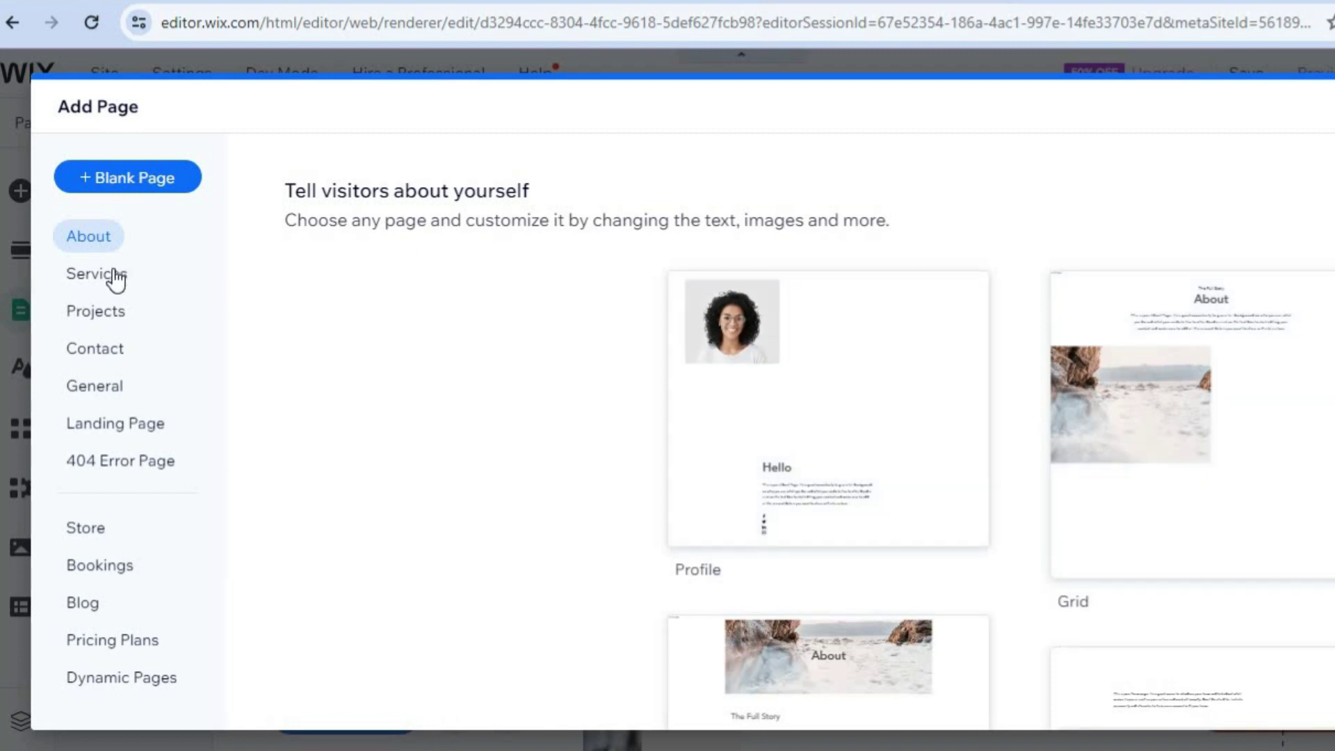
click(100, 356)
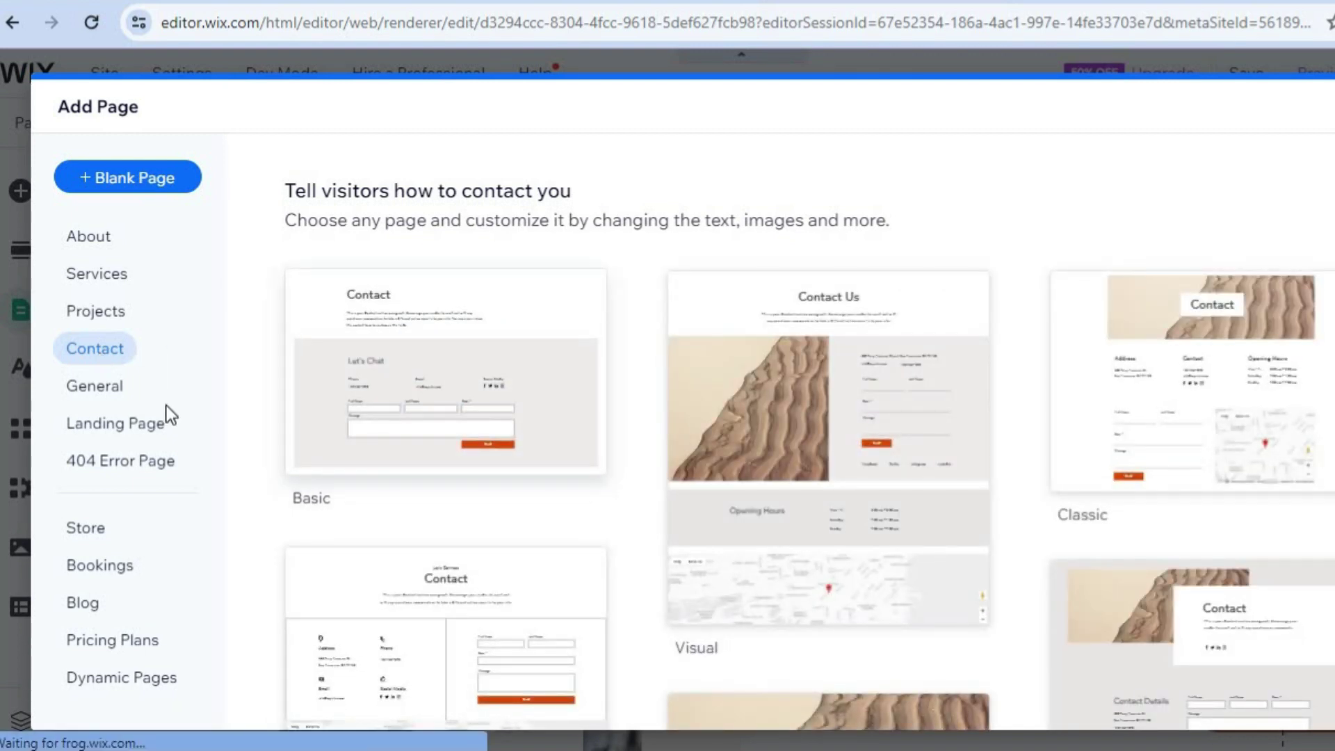
click(149, 421)
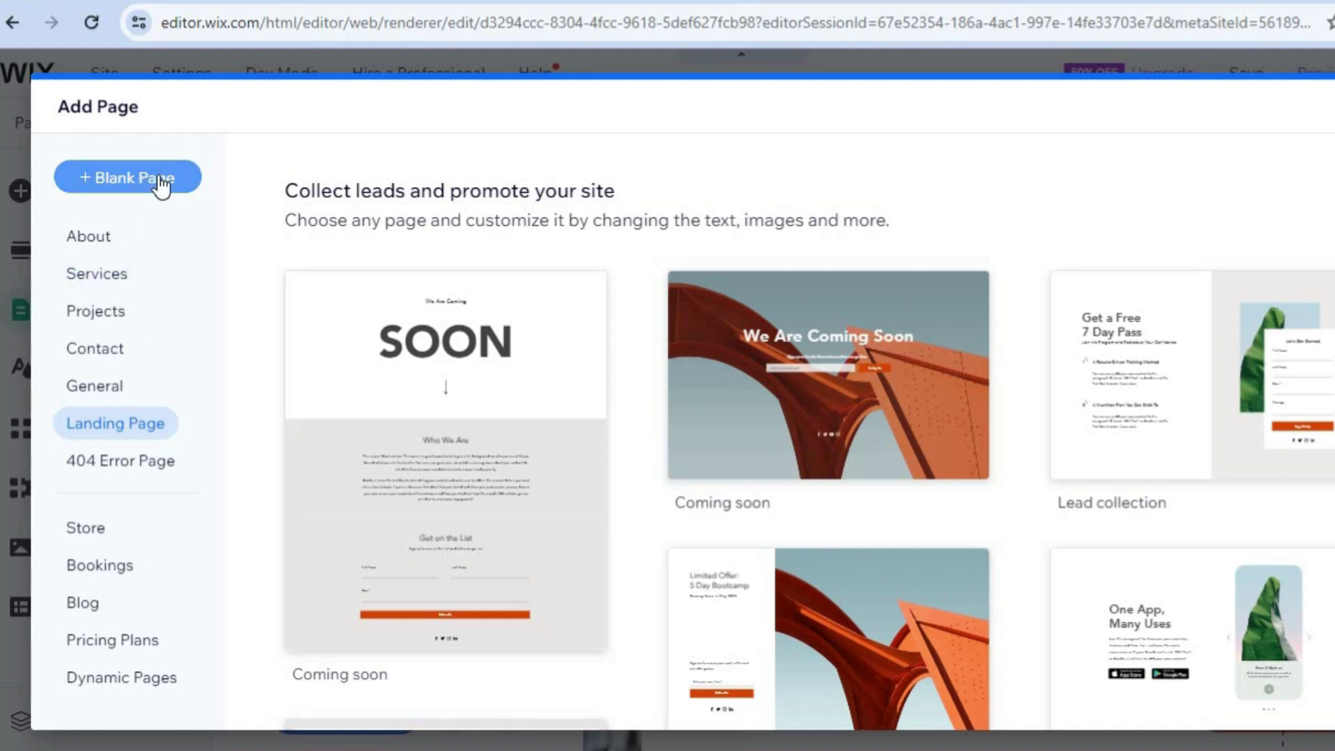
mouse_move(983, 286)
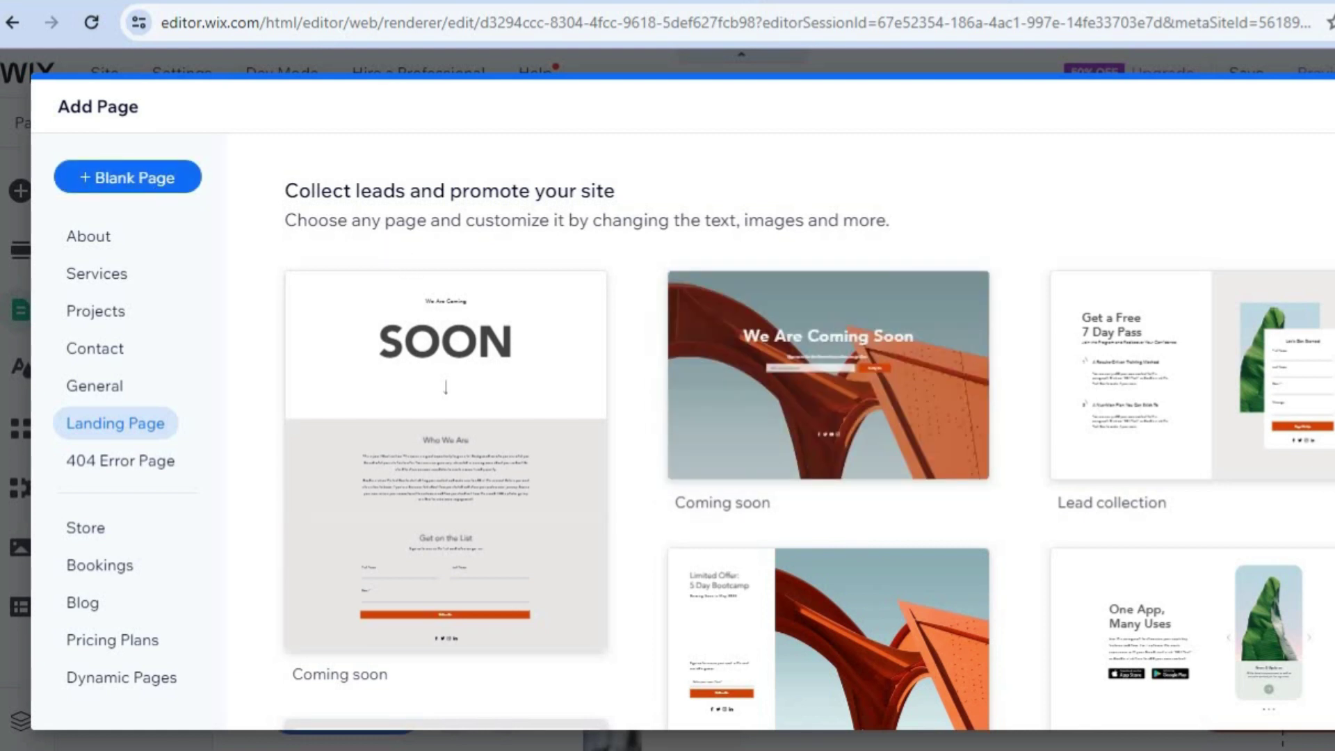
key(Escape)
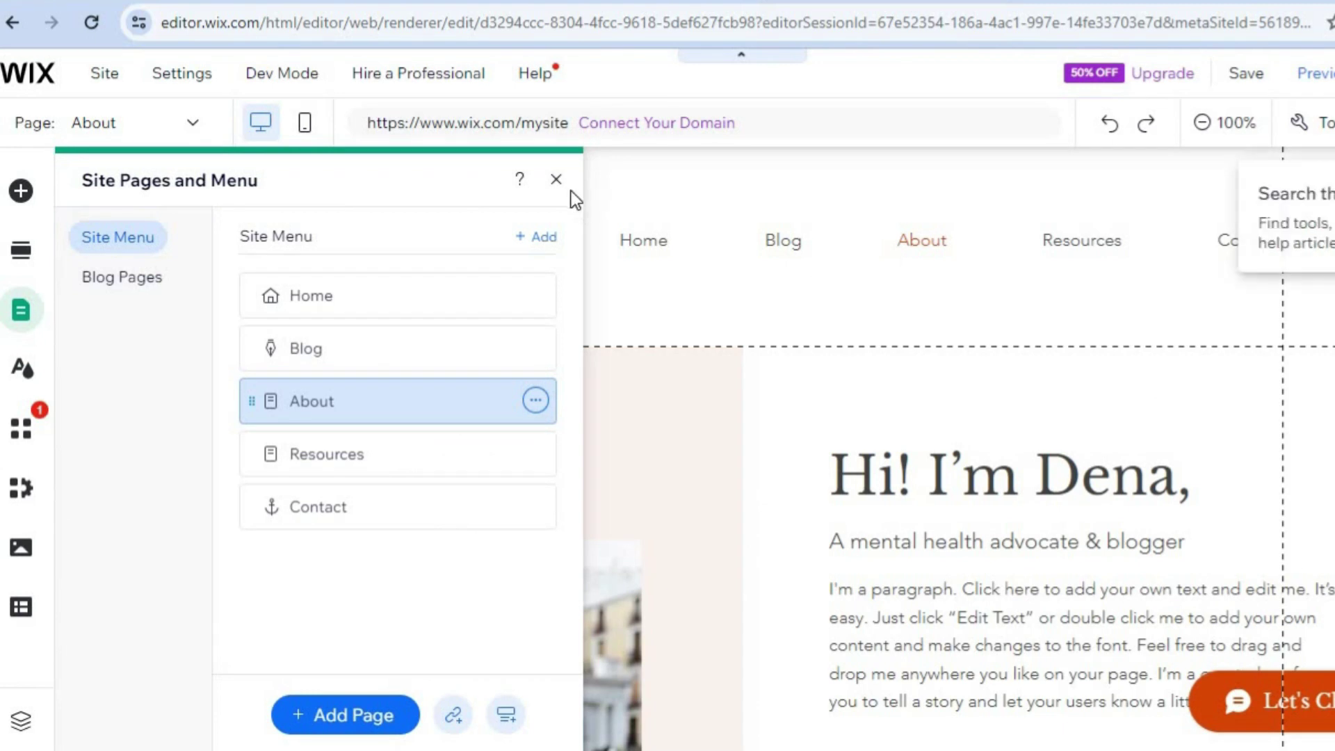
click(556, 180)
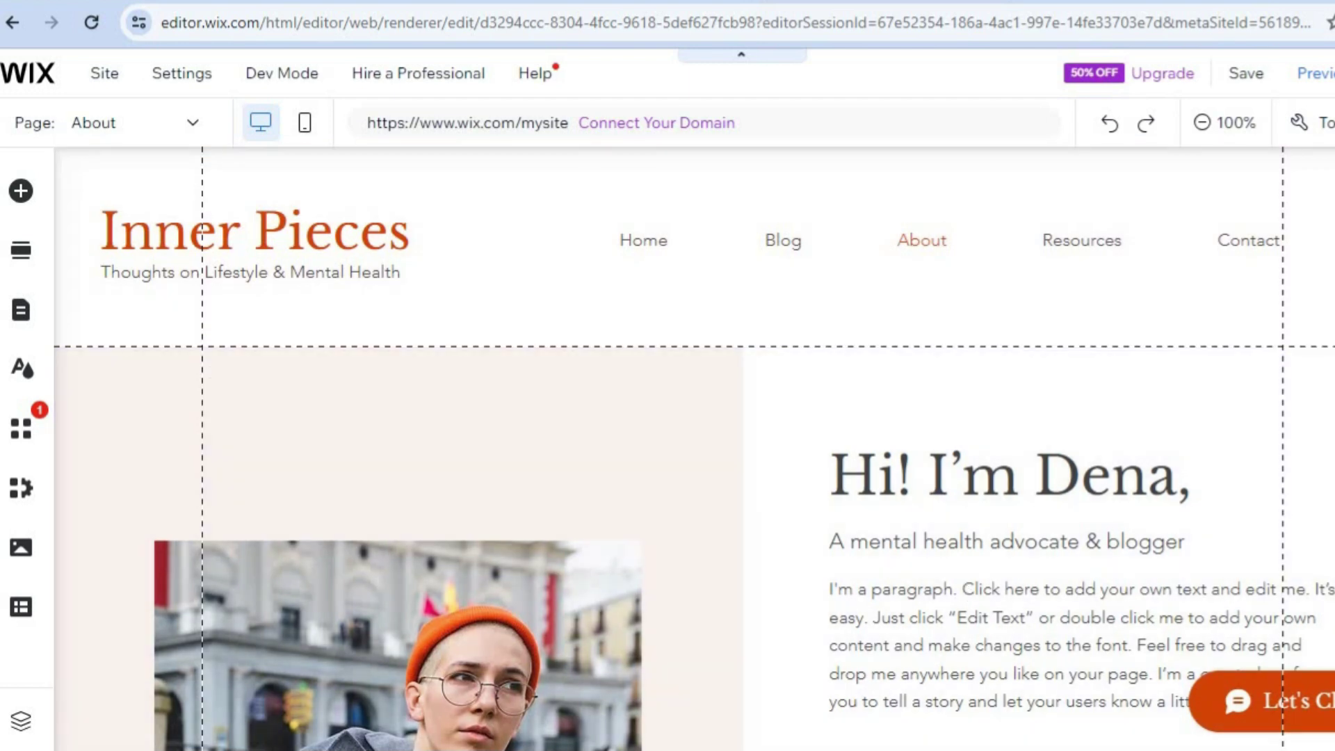
Open the About Me section of the About page in Quick Edit and show its image and title settings.
scroll(448, 479, down, 4)
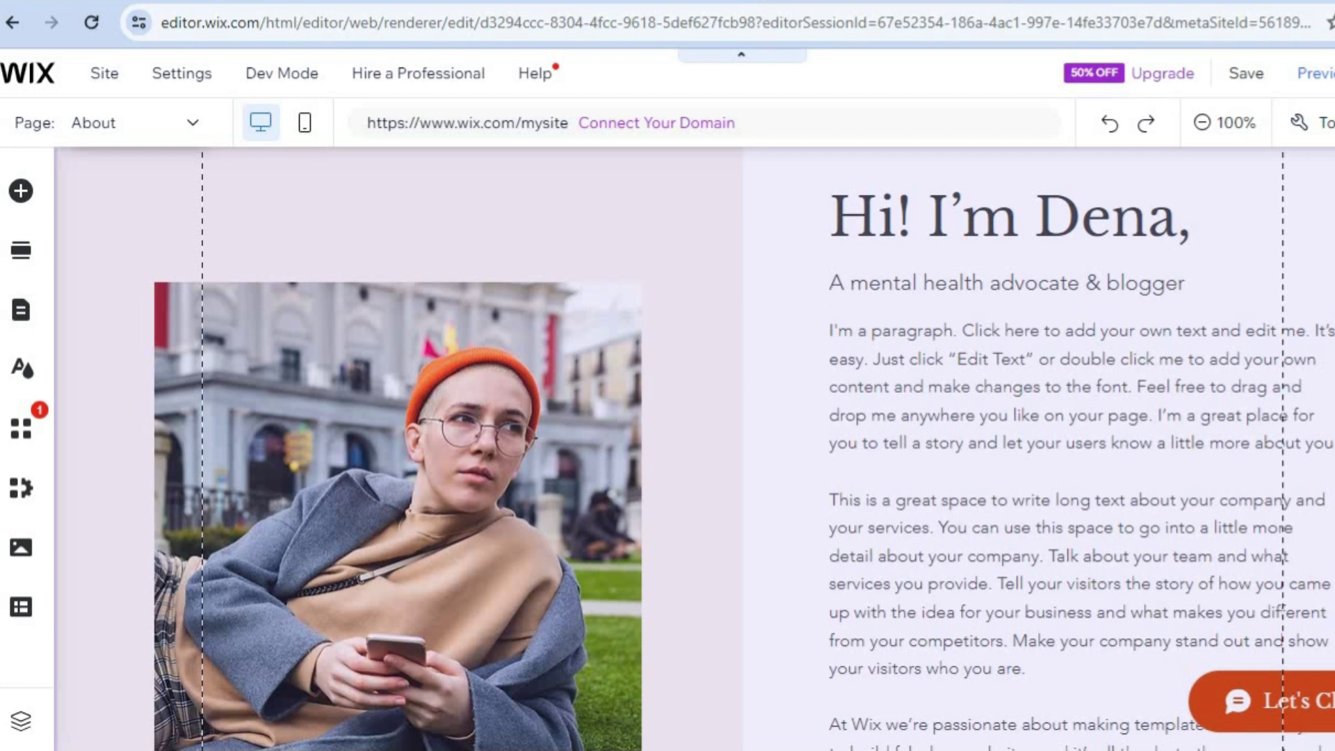
scroll(469, 397, up, 2)
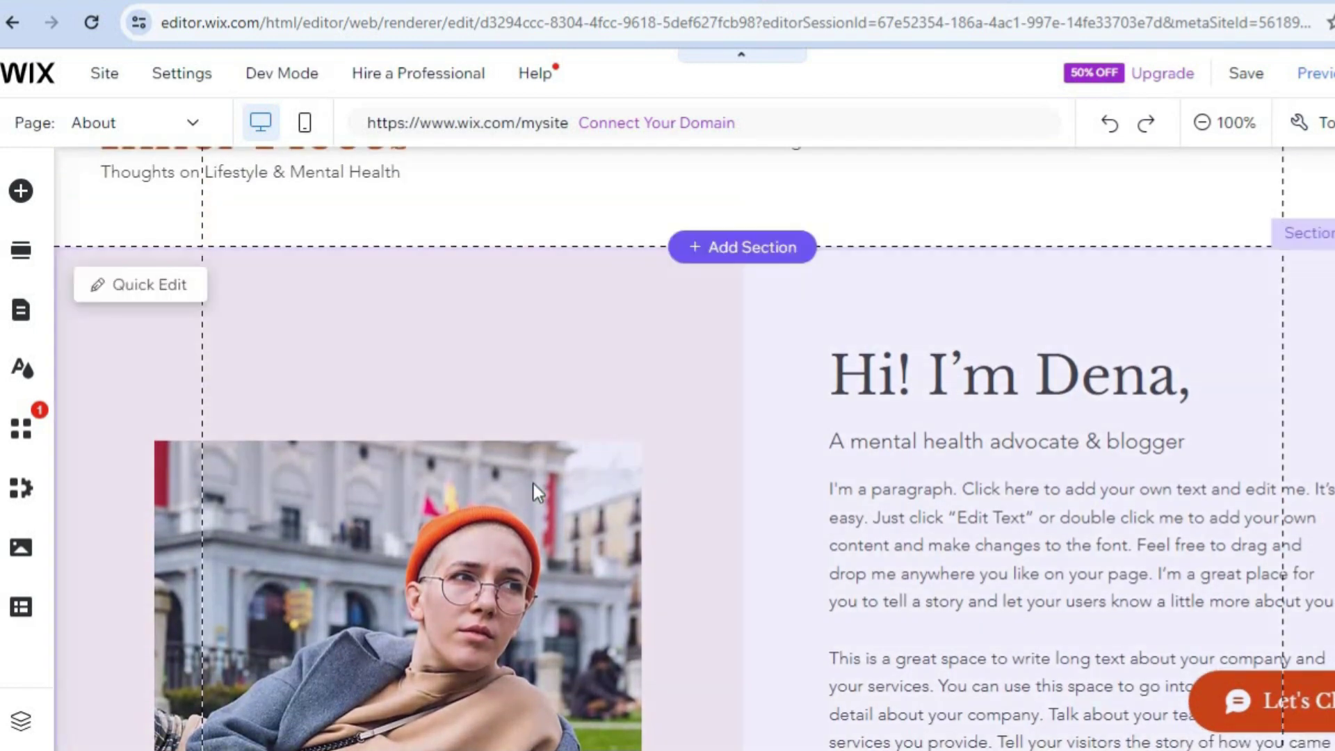
click(157, 294)
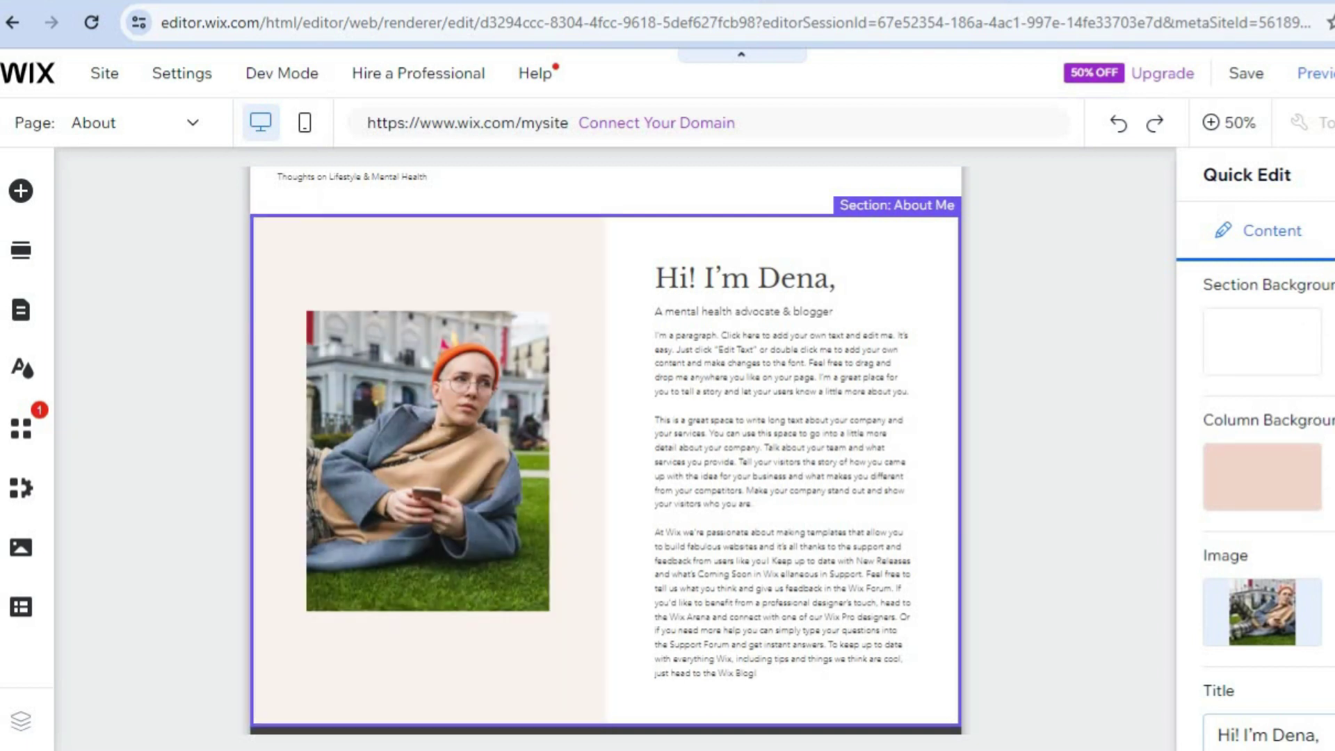
scroll(1289, 467, down, 3)
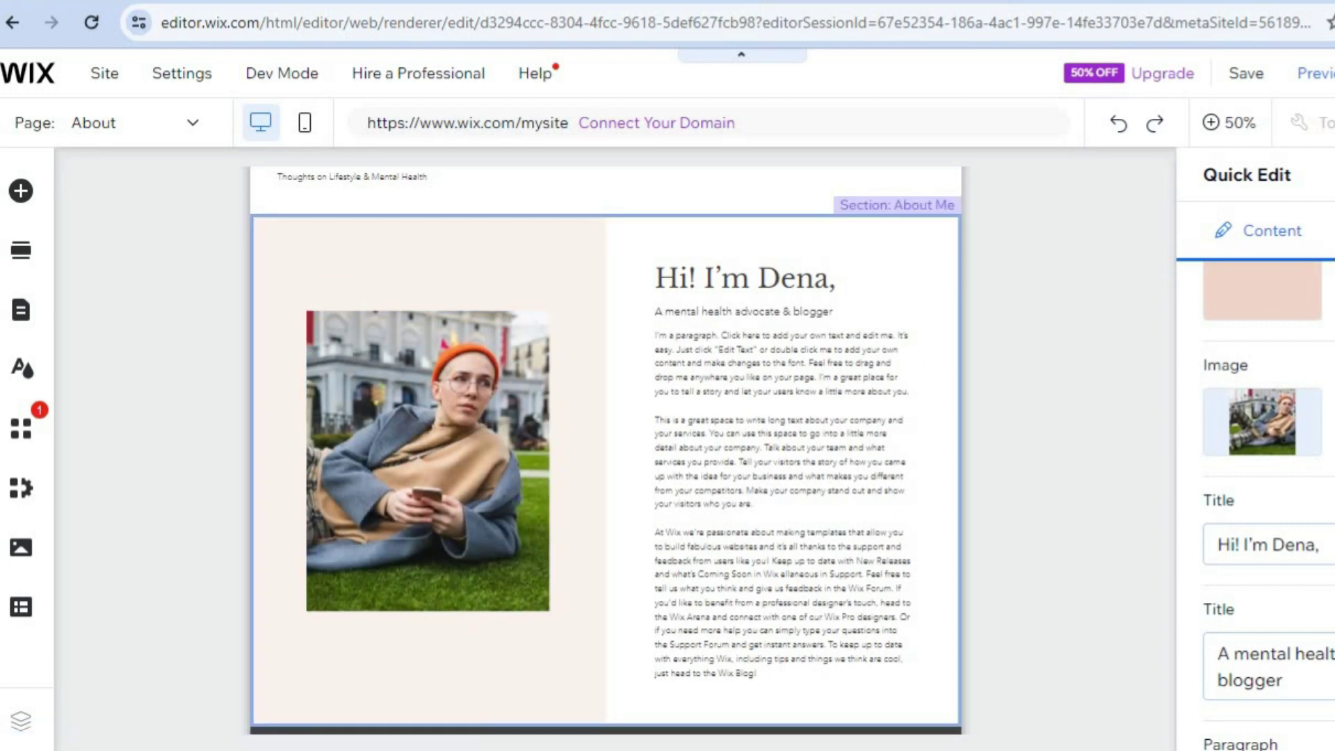
Replace the About Me section's image with the Wix media photo "Man Smiling", found by searching for "man smiling".
click(1262, 421)
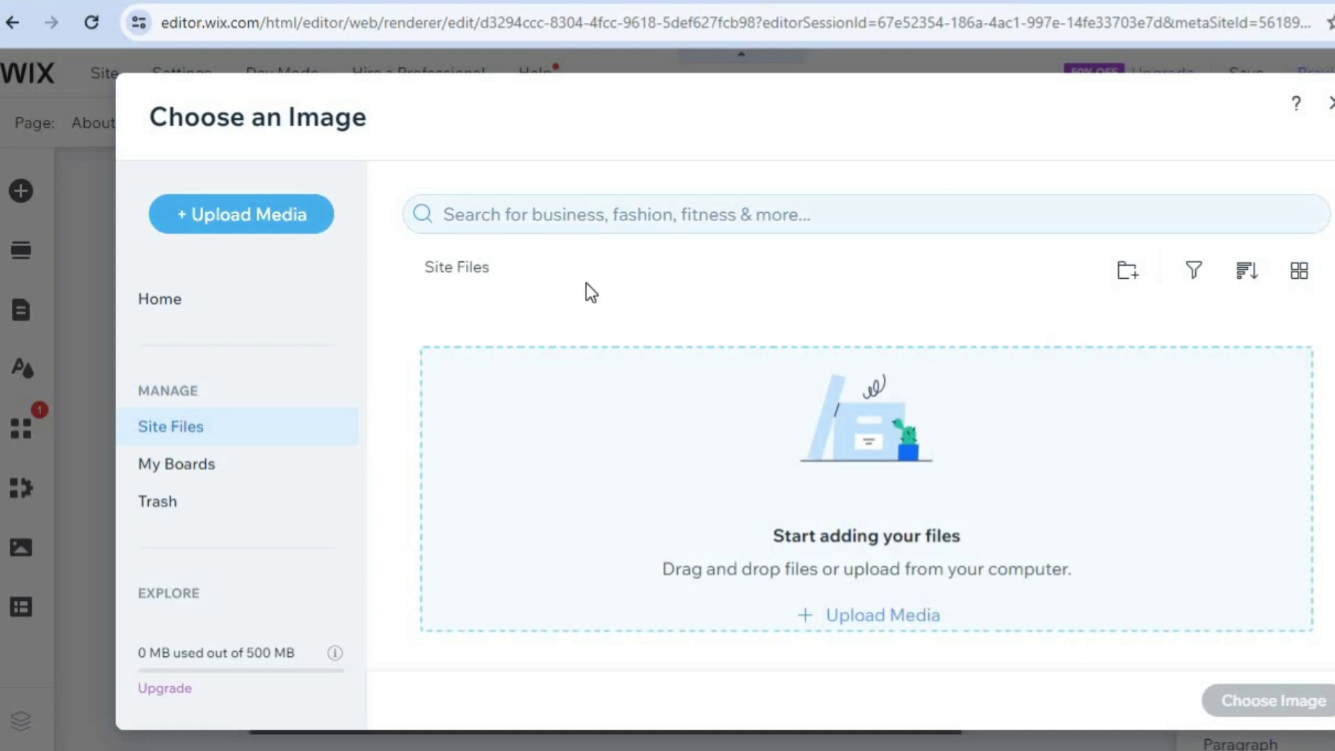
click(562, 218)
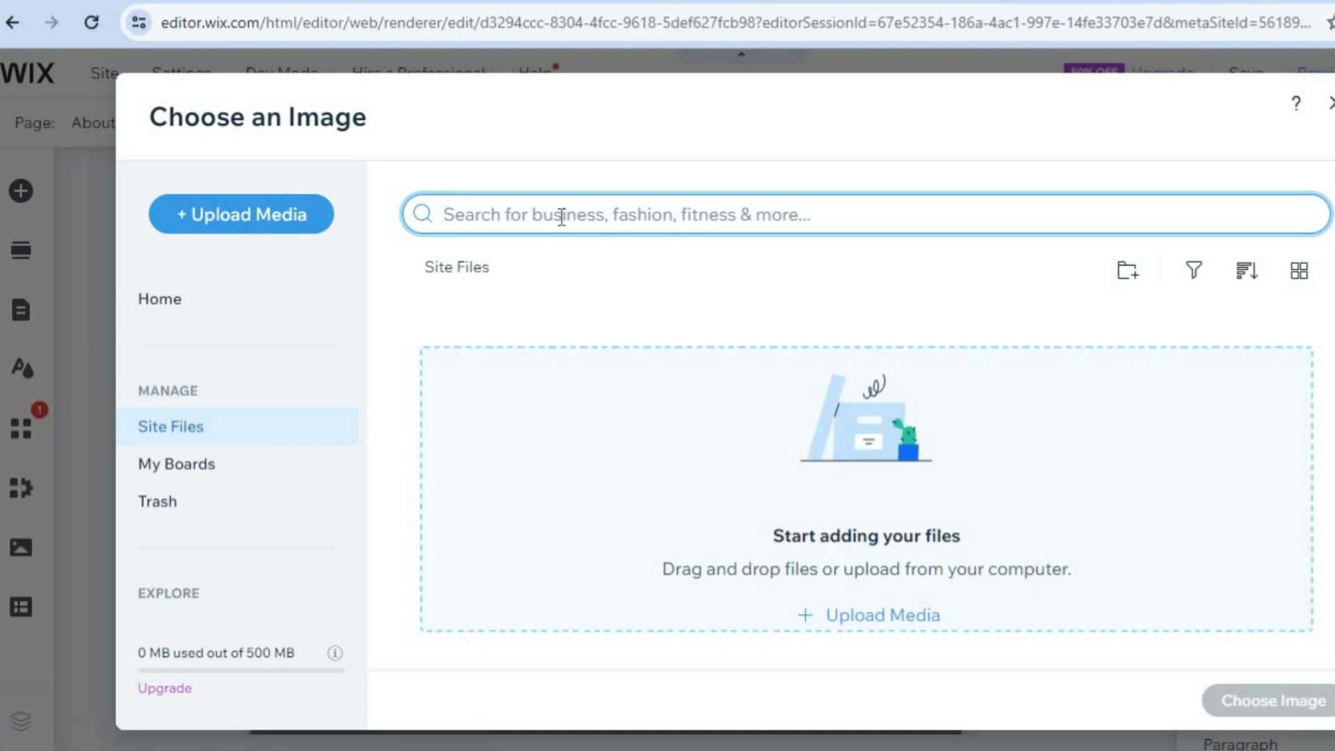
text(m)
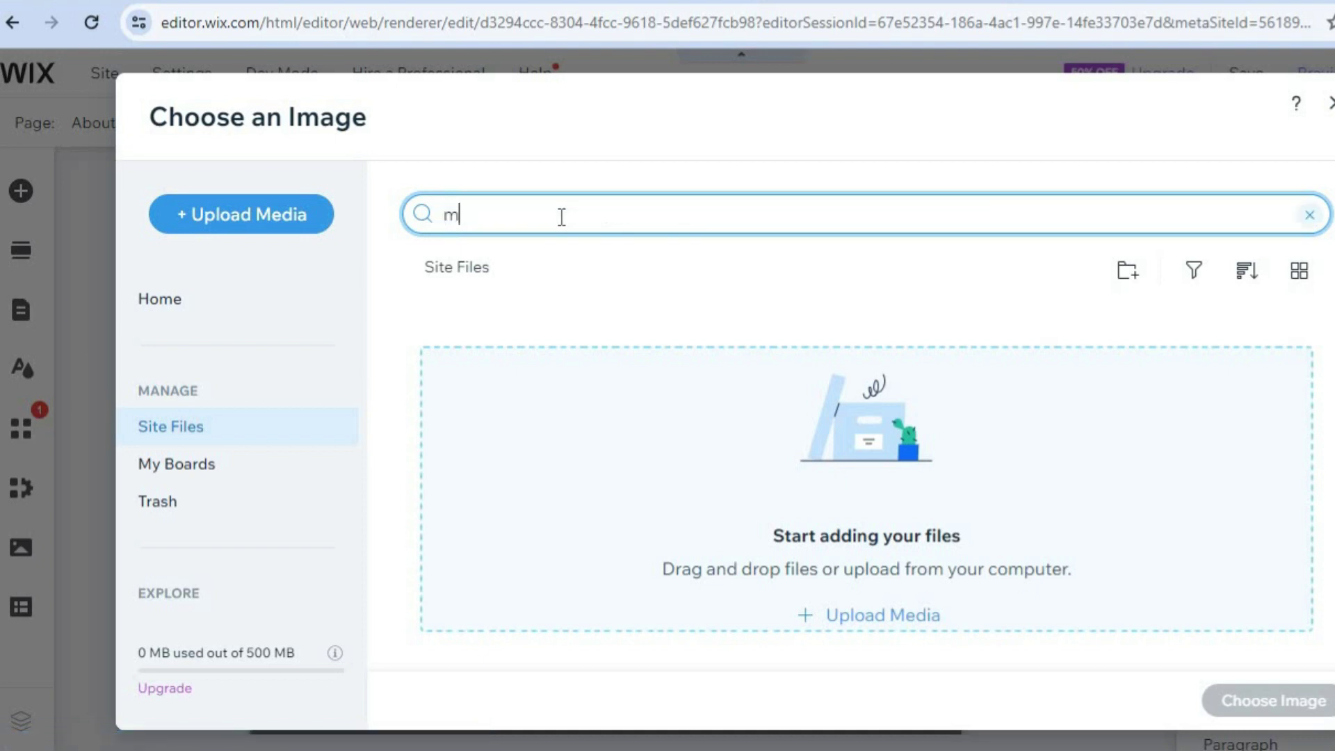
text(an smiling)
key(Return)
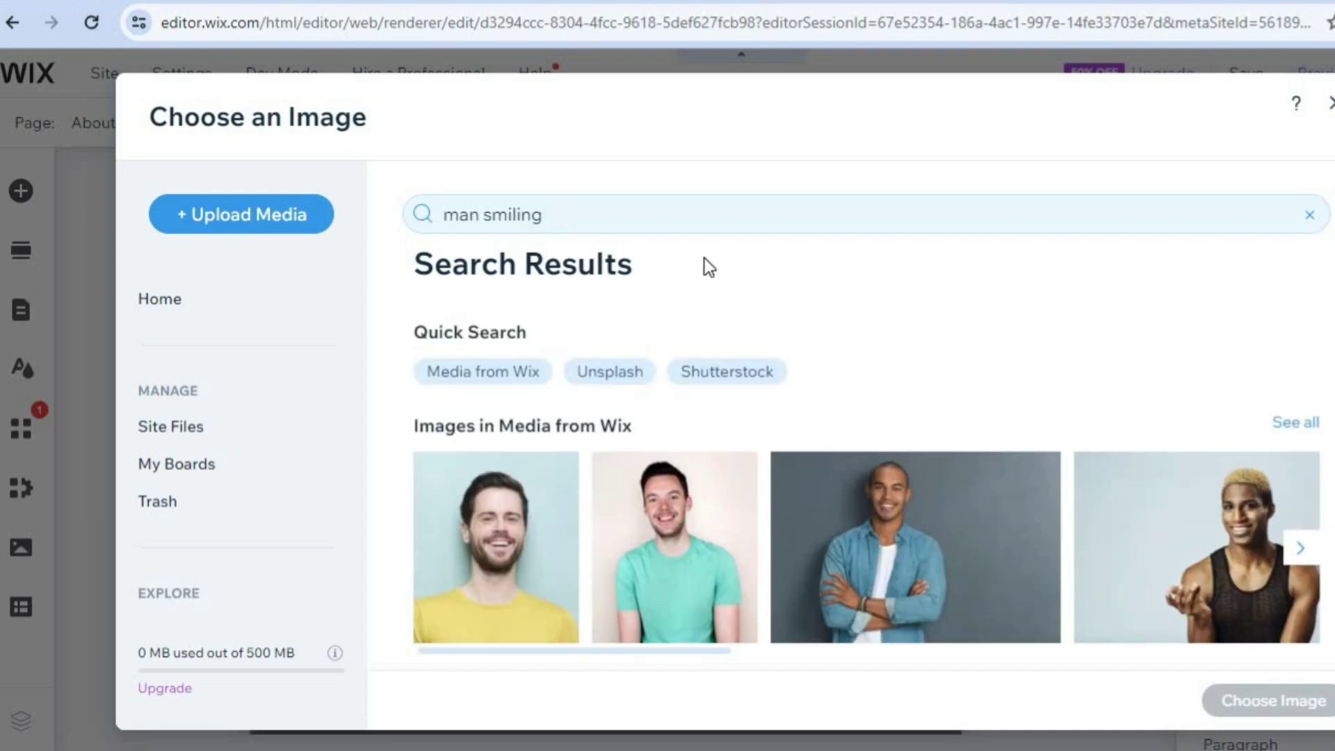
click(884, 528)
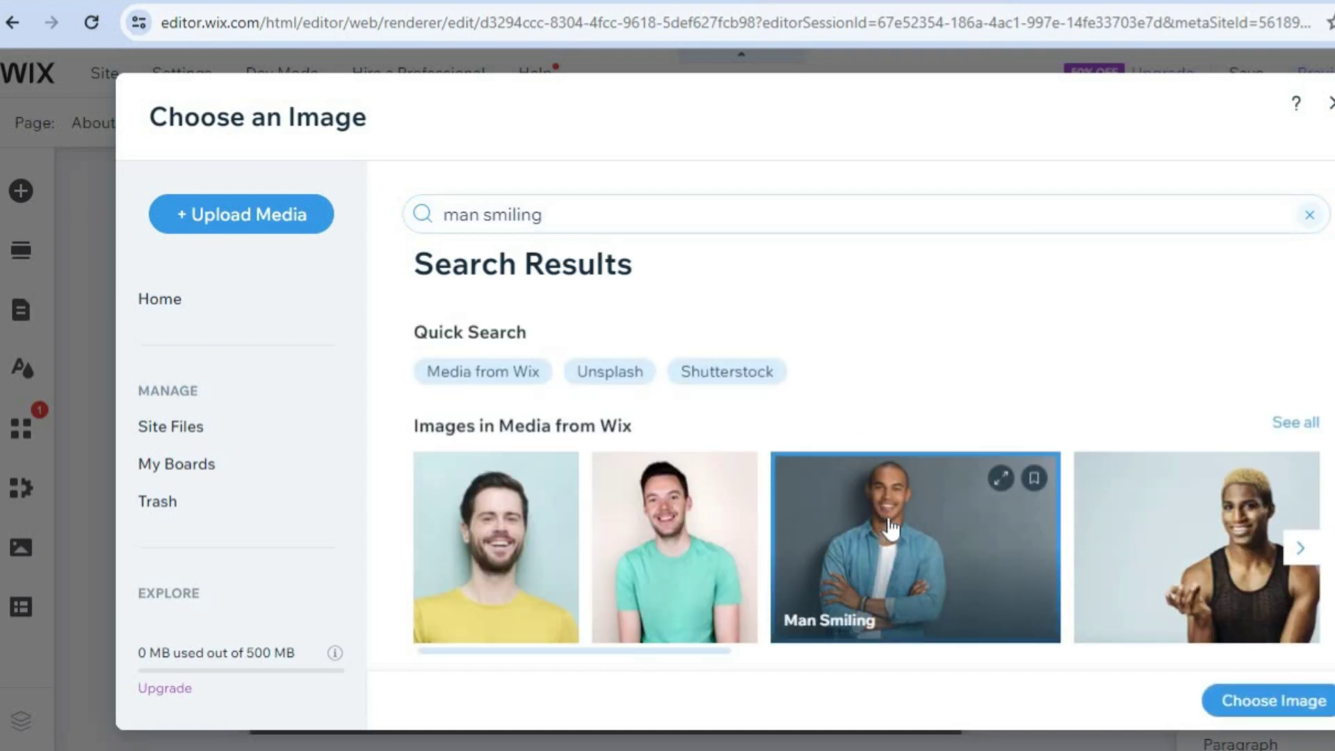
click(1282, 706)
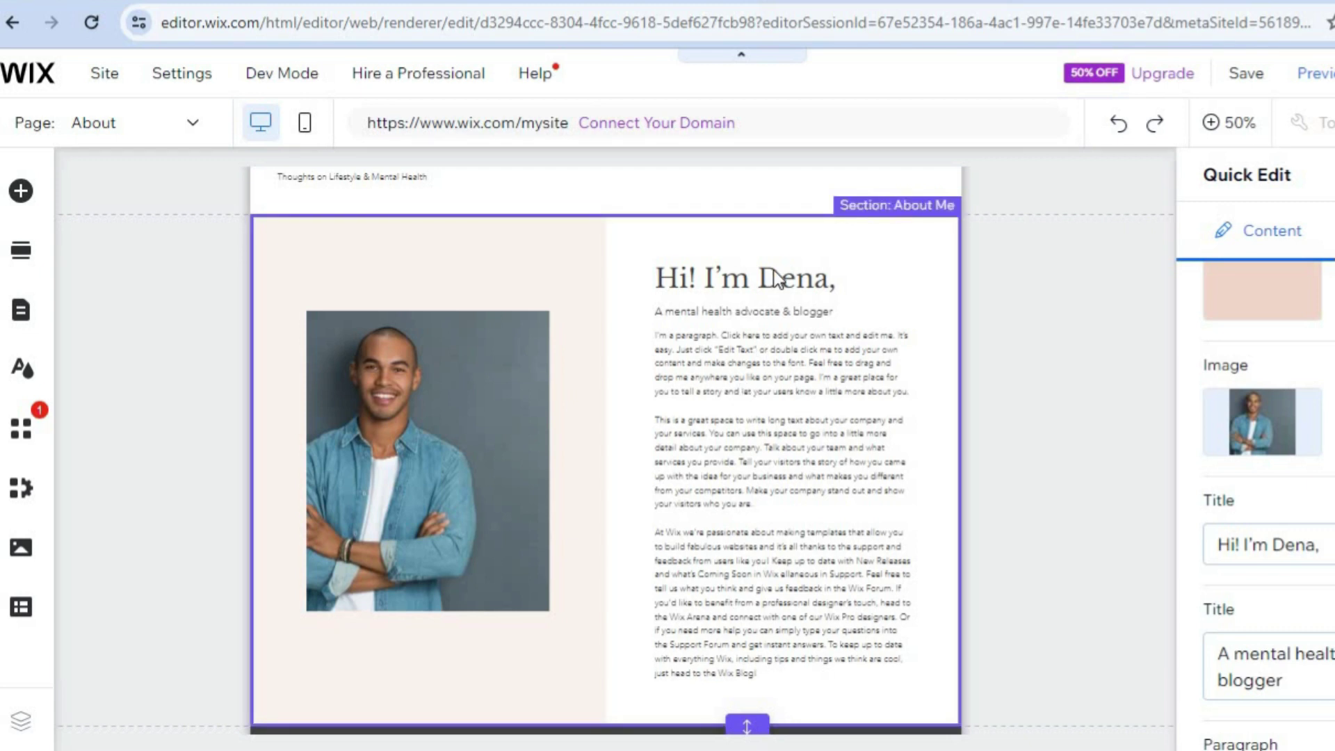
Change the first name in the About Me section's "Hi! I'm" greeting title to the blogger's first name.
click(1320, 557)
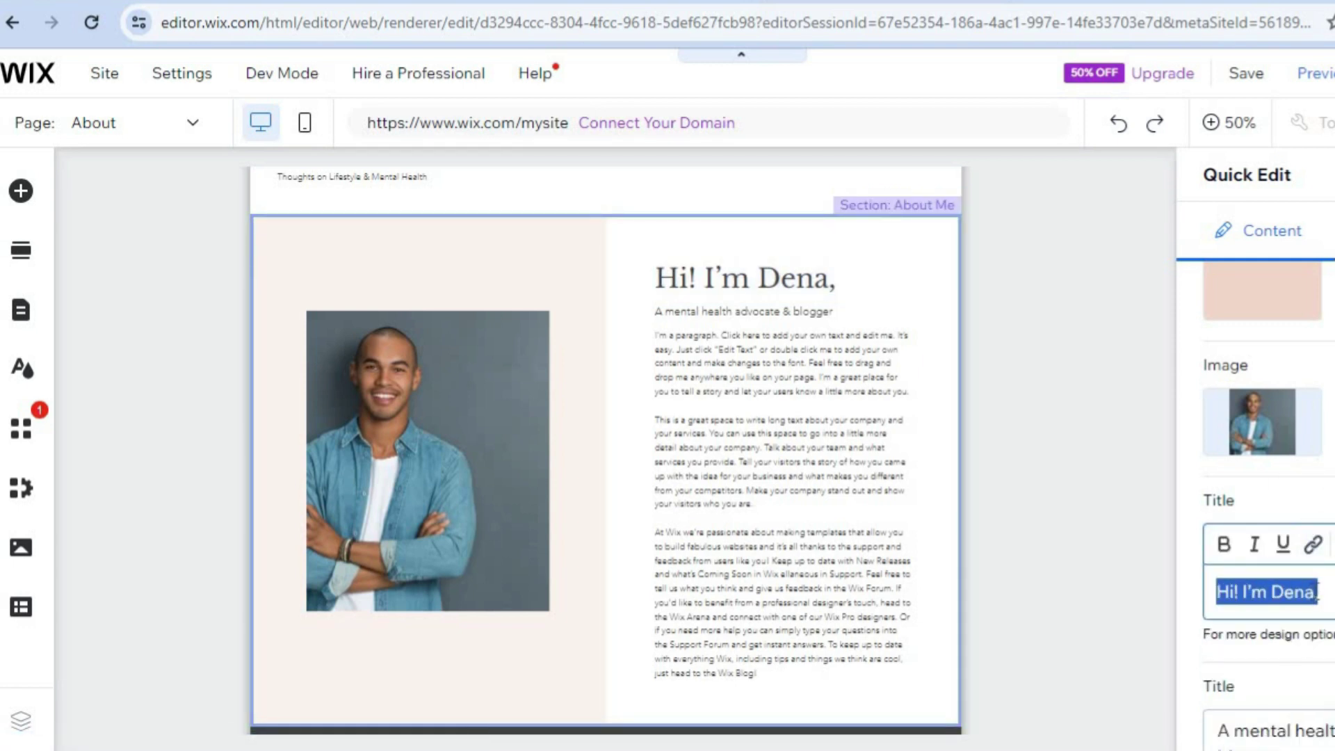
key(Right)
key(shift+Left)
key(shift+Left)
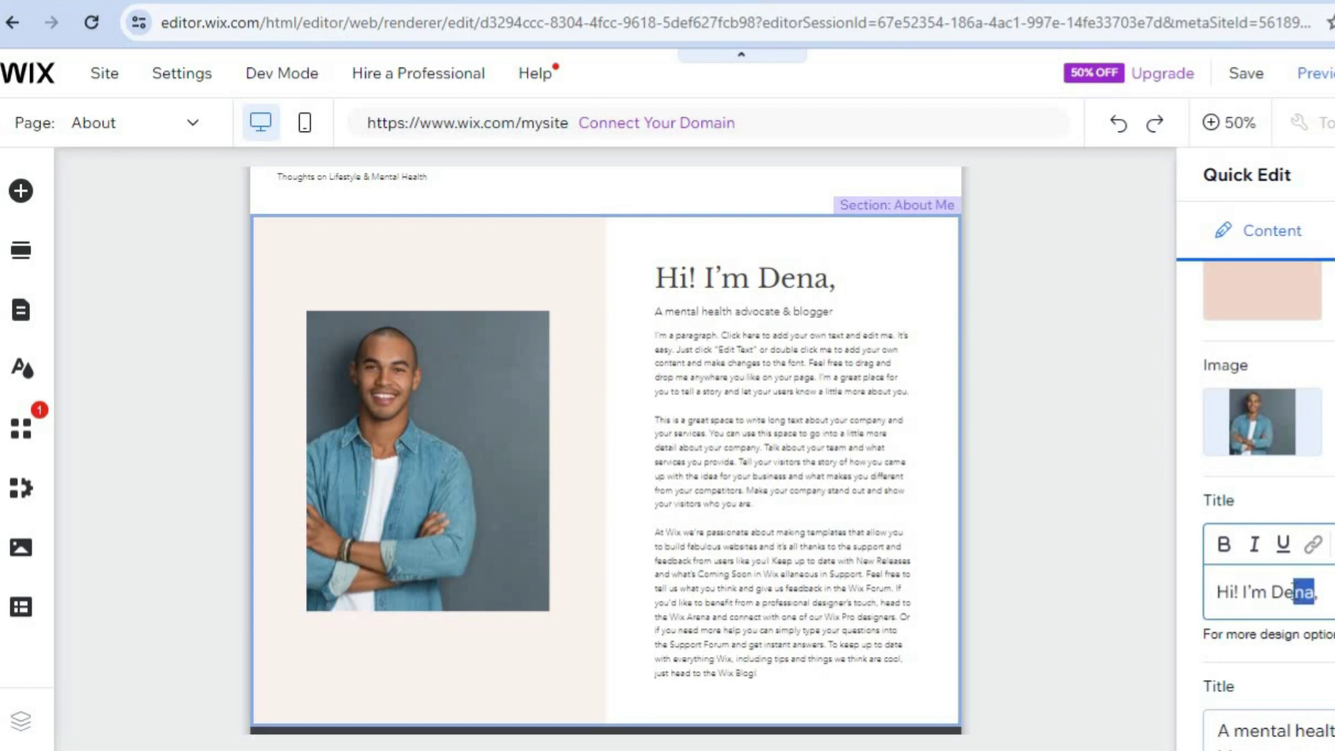
text(an)
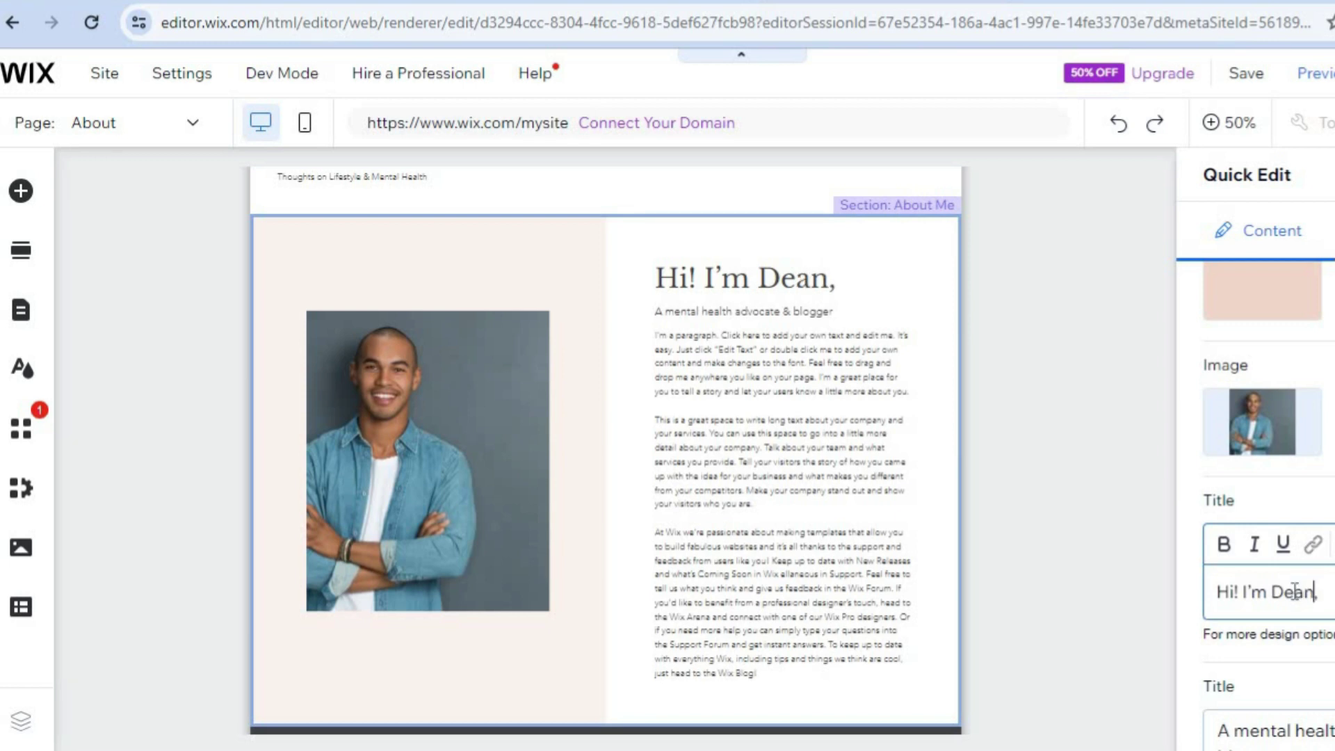
Close Quick Edit, switch the site to Preview mode and look over the edited About page.
scroll(1268, 506, down, 4)
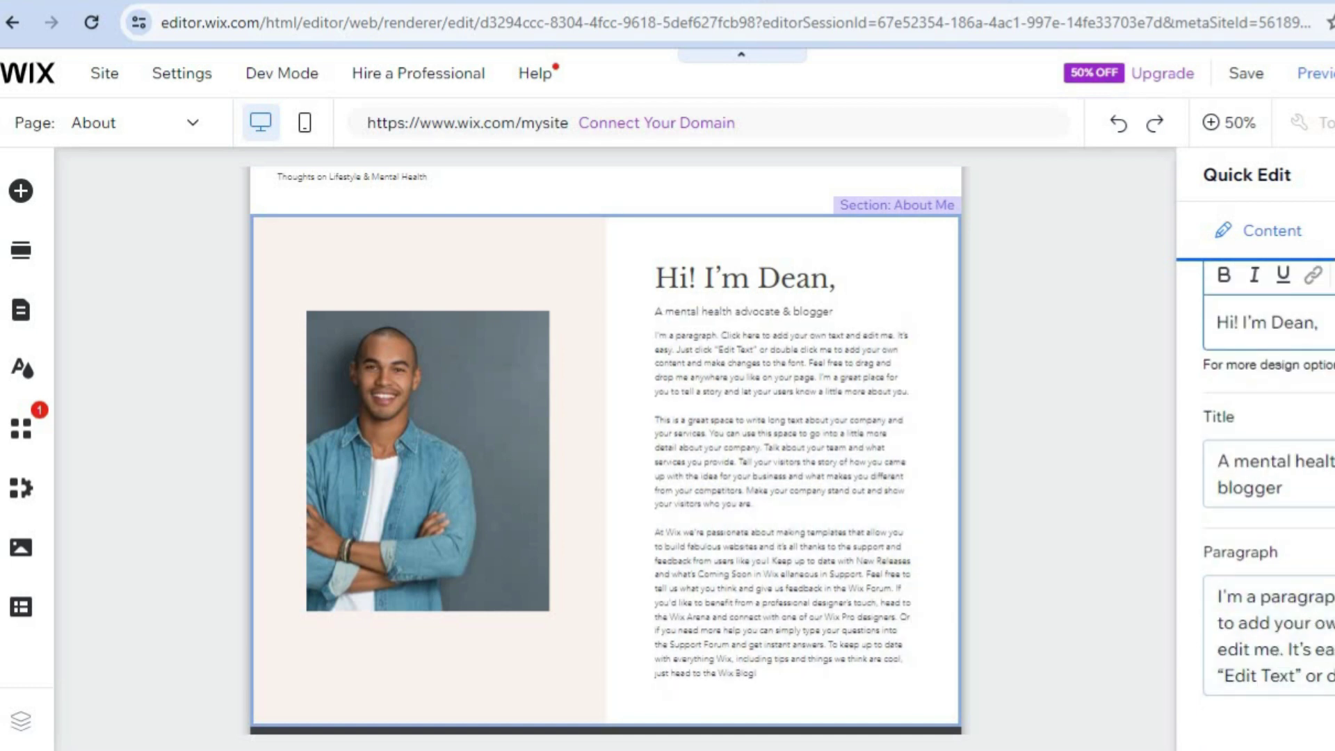
click(1333, 174)
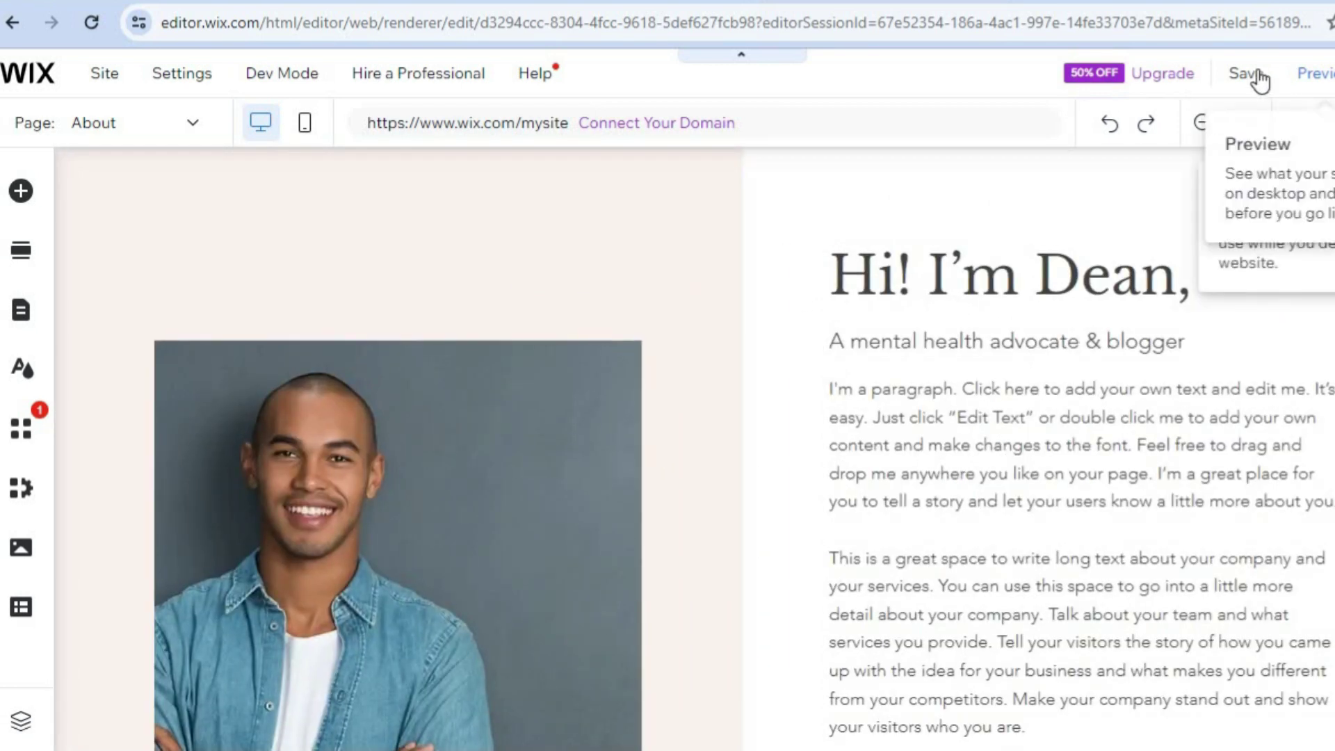
mouse_move(1260, 78)
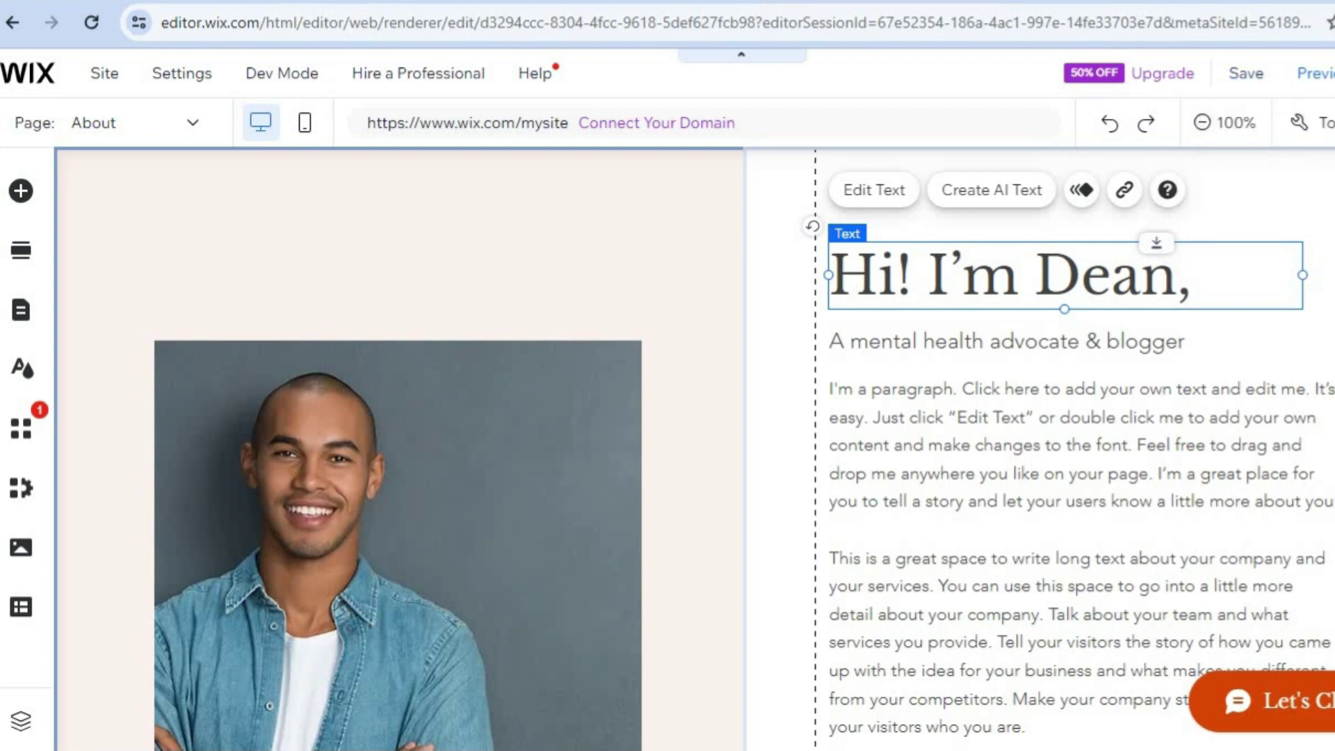
click(1325, 74)
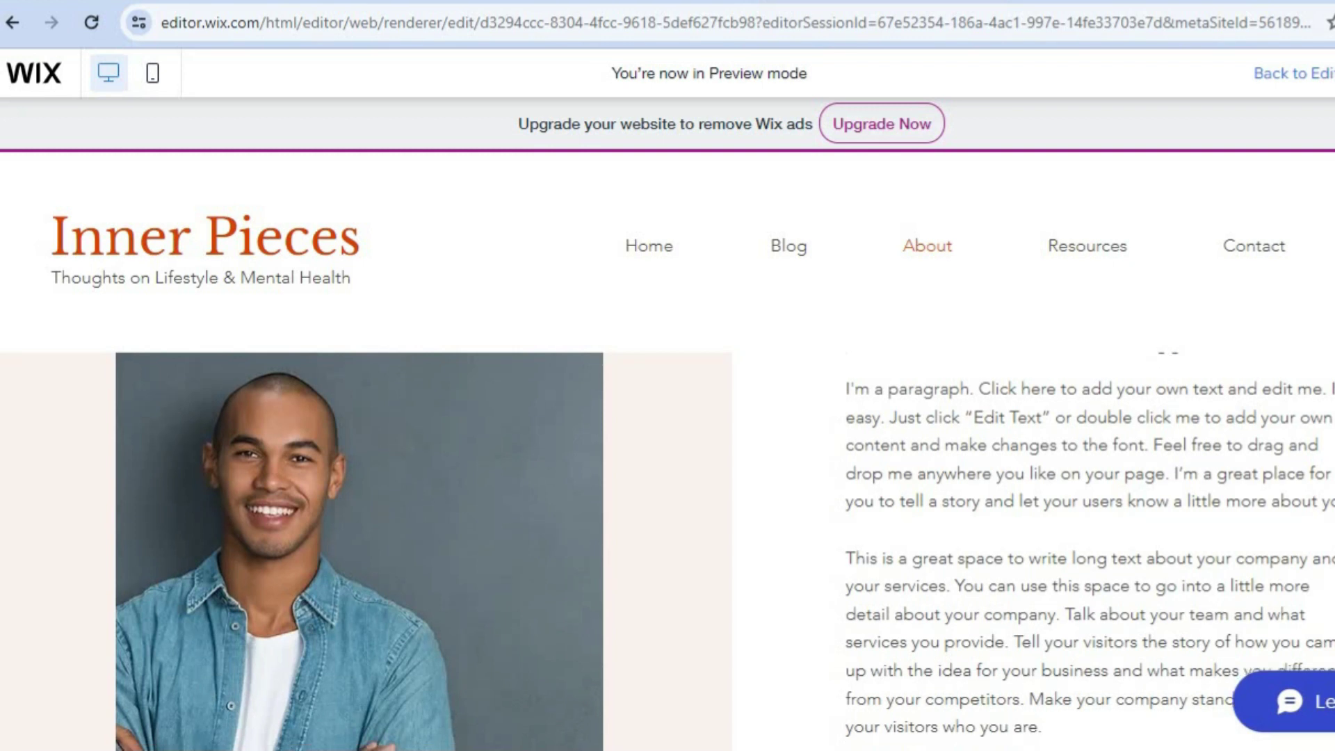
scroll(667, 445, down, 6)
scroll(786, 268, up, 6)
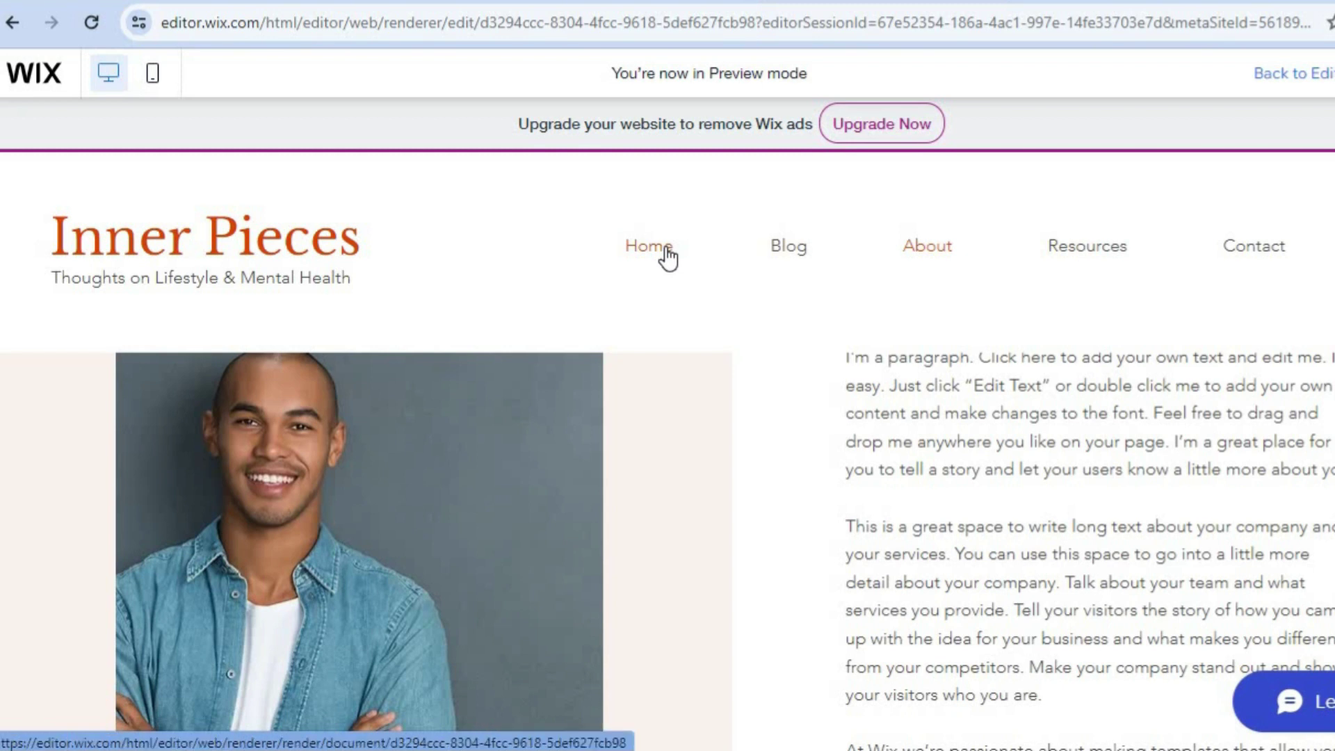
Open the Home page in the preview and look through its My Thoughts and Recent Posts sections.
click(668, 259)
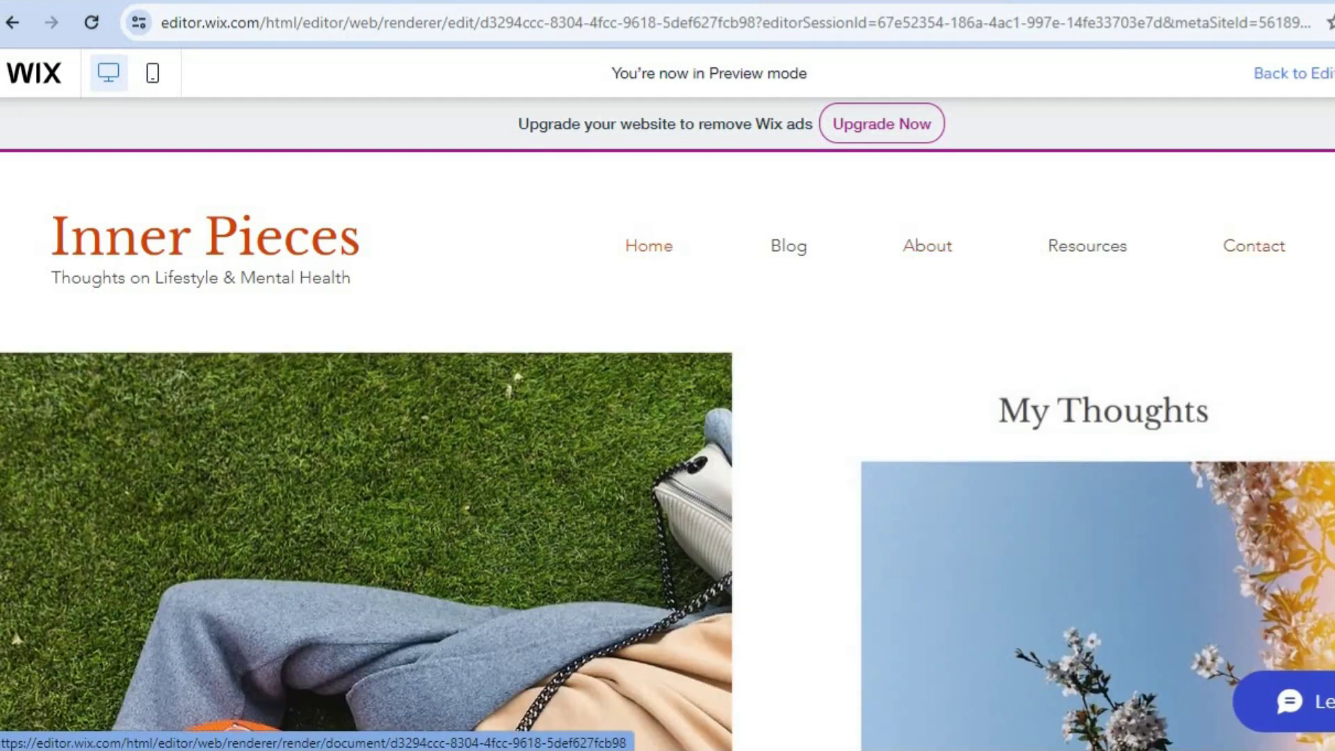
scroll(667, 451, down, 10)
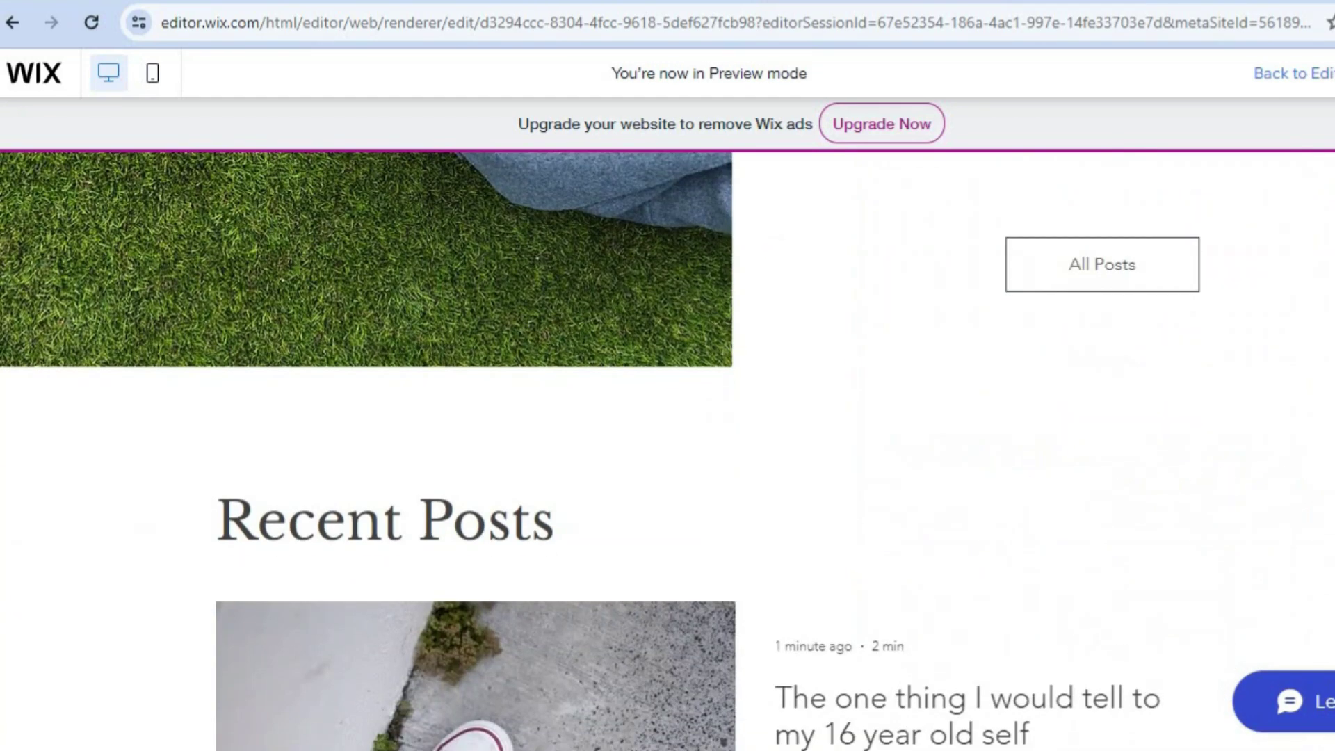
scroll(667, 450, down, 5)
scroll(667, 451, up, 15)
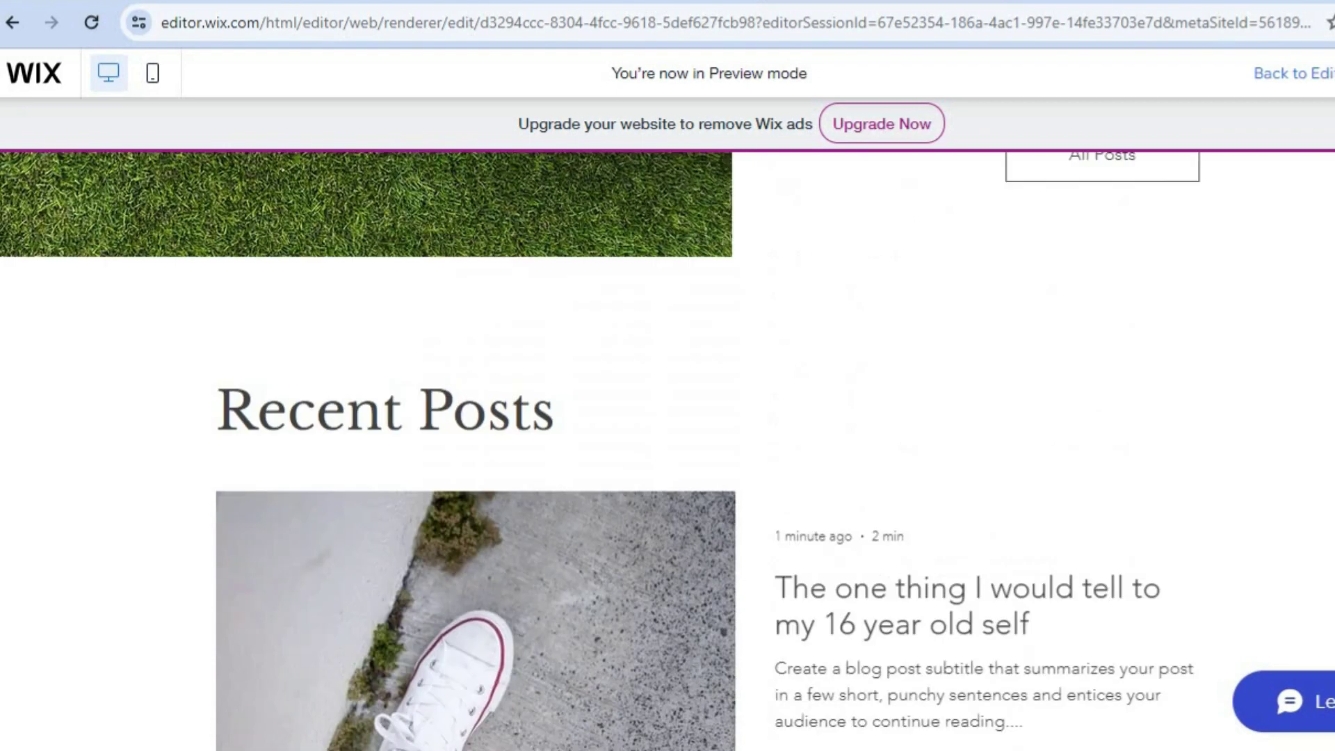